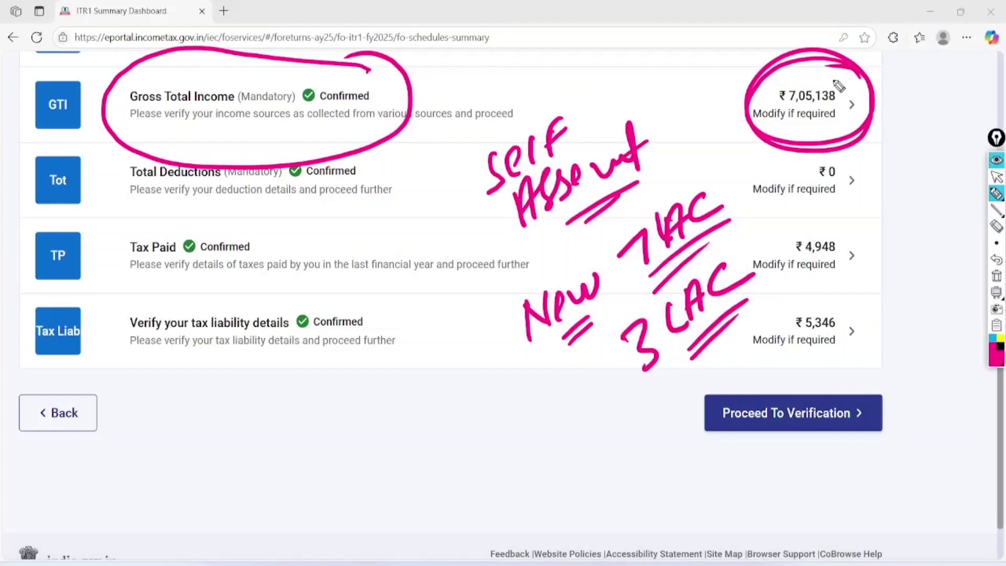
# Step: Clear the old pen marks, underline the Gross Total Income amount and write an underlined "4%" beside the Total Deductions row
pyautogui.click(997, 276)
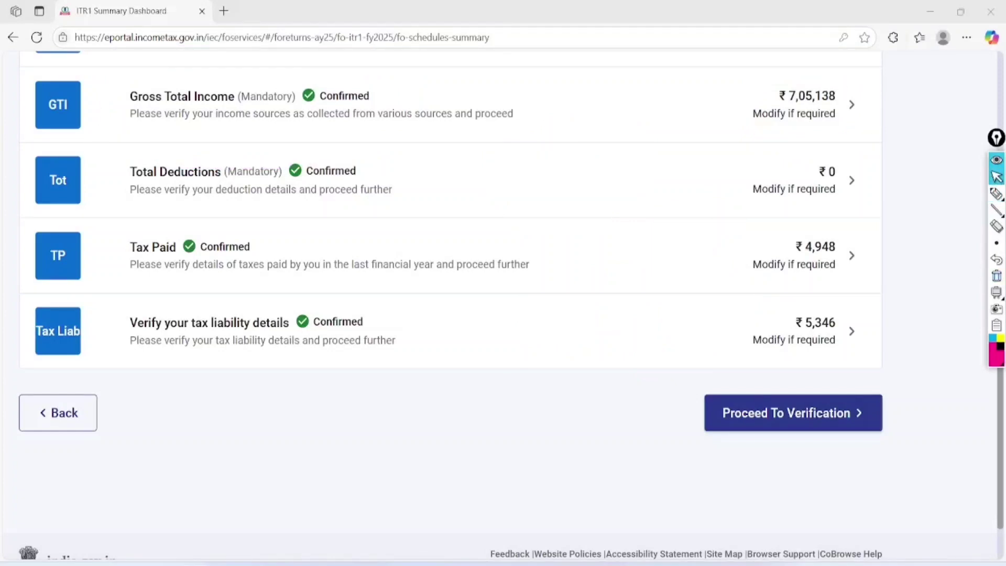
pyautogui.moveTo(997, 194)
pyautogui.moveTo(802, 106); pyautogui.dragTo(832, 108)
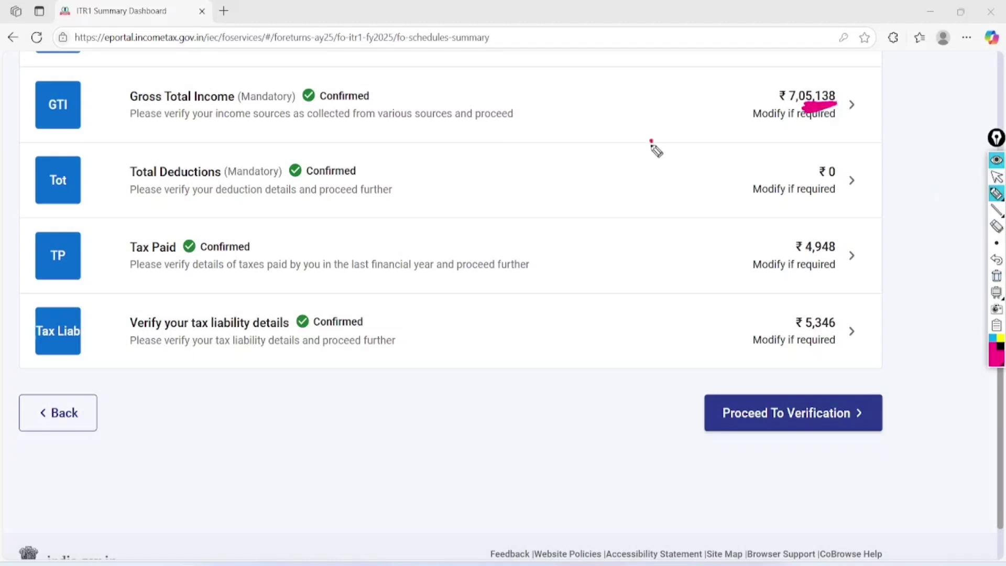
pyautogui.moveTo(651, 139); pyautogui.dragTo(676, 157)
pyautogui.moveTo(667, 147); pyautogui.dragTo(668, 171)
pyautogui.moveTo(696, 131)
pyautogui.mouseDown()
pyautogui.moveTo(692, 164)
pyautogui.moveTo(710, 149)
pyautogui.mouseUp()
pyautogui.moveTo(661, 187); pyautogui.dragTo(713, 165)
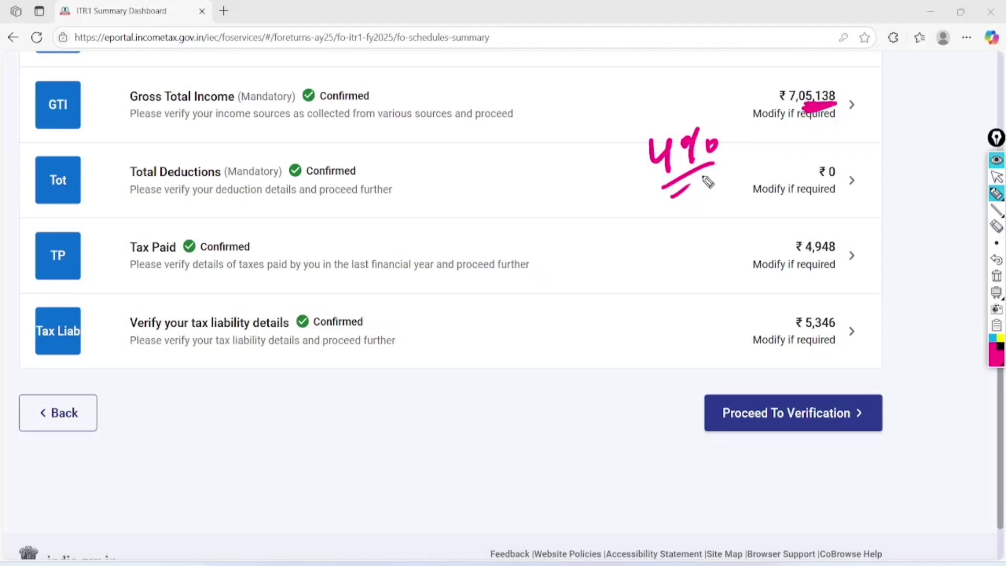
pyautogui.click(996, 177)
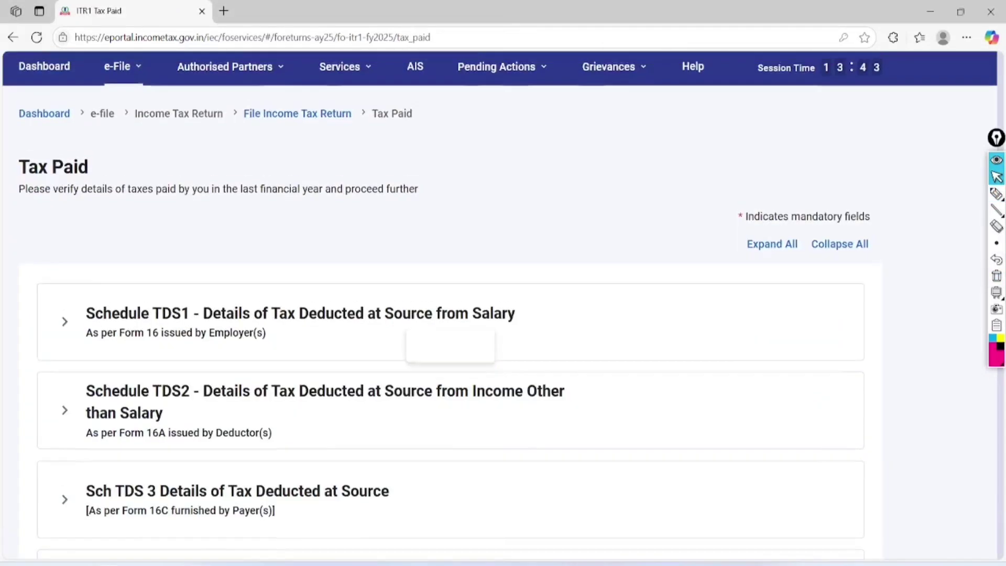
# Step: Expand Schedule TDS2 on the Tax Paid page and review its entries for tax deducted from income other than salary
pyautogui.scroll(-3, 503, 304)
pyautogui.scroll(-1, 503, 304)
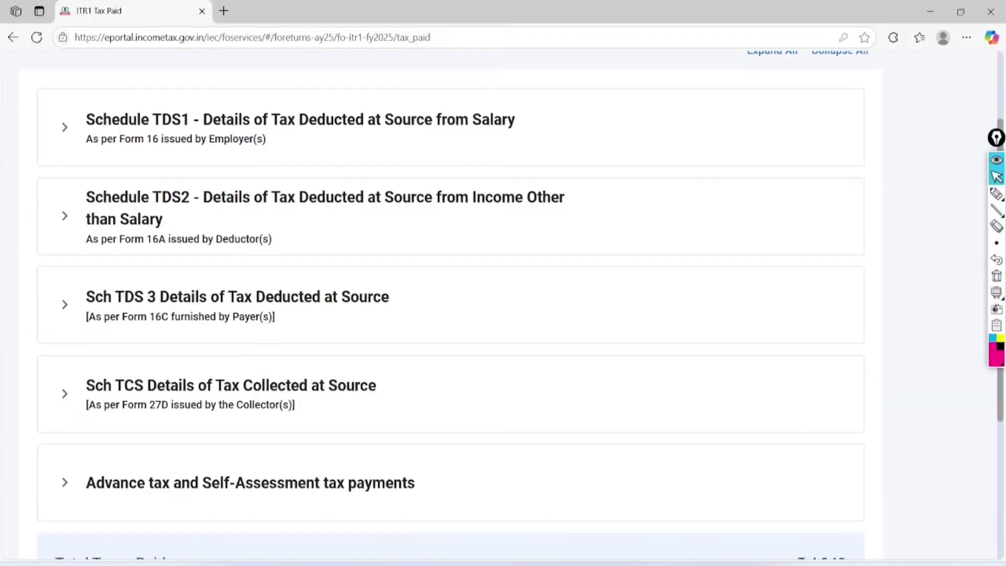
pyautogui.click(65, 216)
pyautogui.scroll(-2, 451, 304)
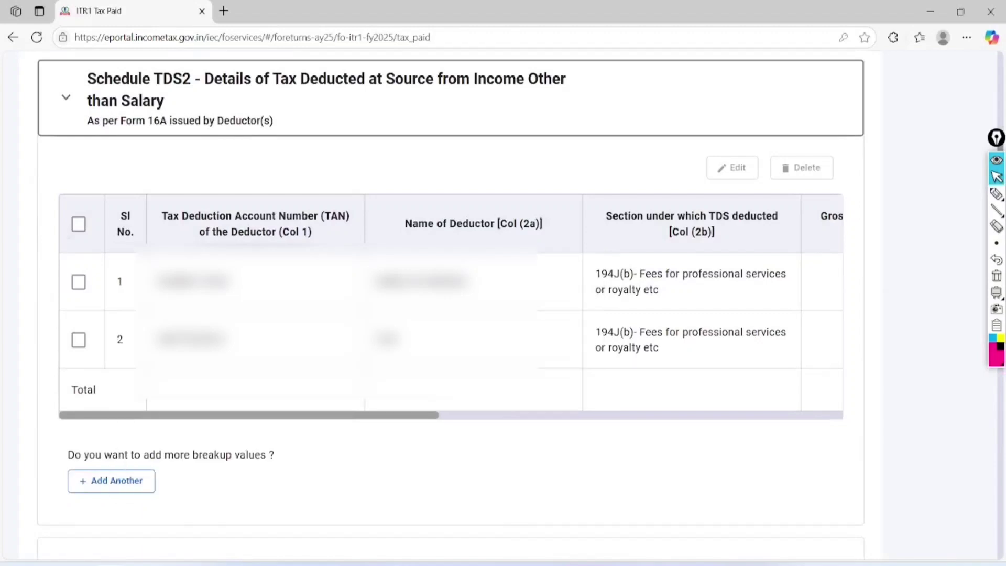
pyautogui.scroll(-6, 450, 304)
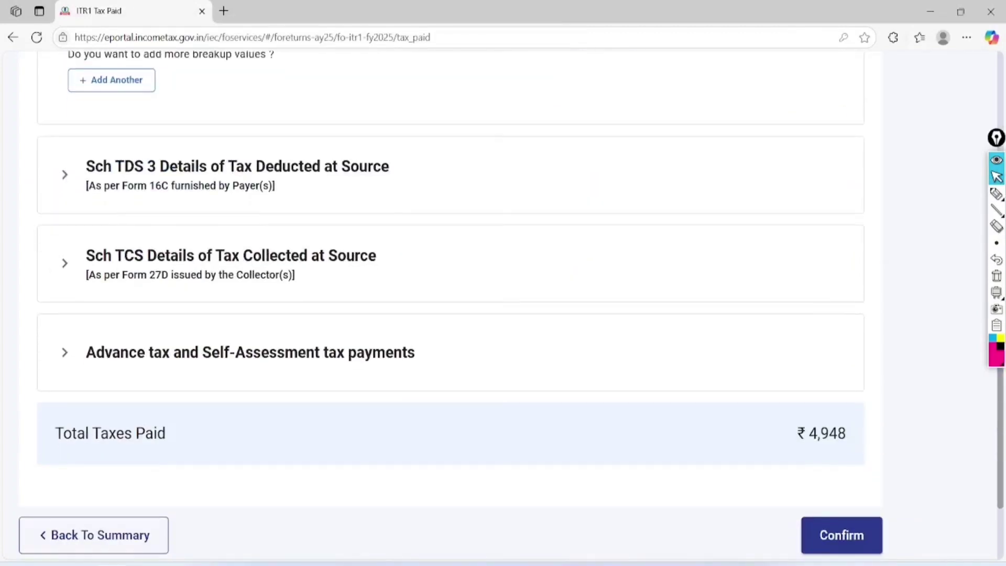
# Step: Expand the Advance tax and Self-Assessment tax payments section and review its challan columns and the total taxes paid
pyautogui.click(65, 352)
pyautogui.scroll(-3, 450, 304)
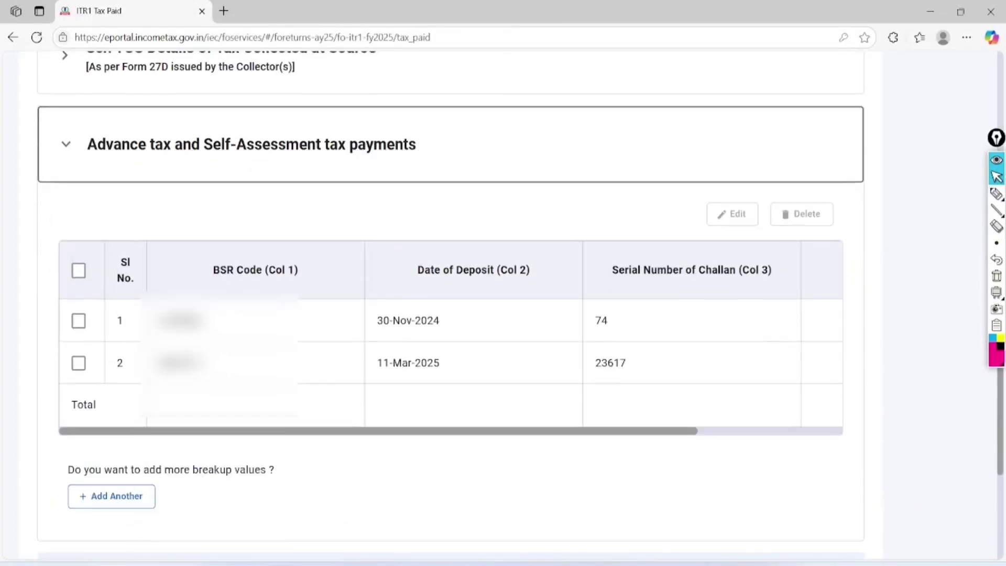
pyautogui.hscroll(3, 450, 335)
pyautogui.hscroll(-3, 450, 336)
pyautogui.scroll(-3, 450, 304)
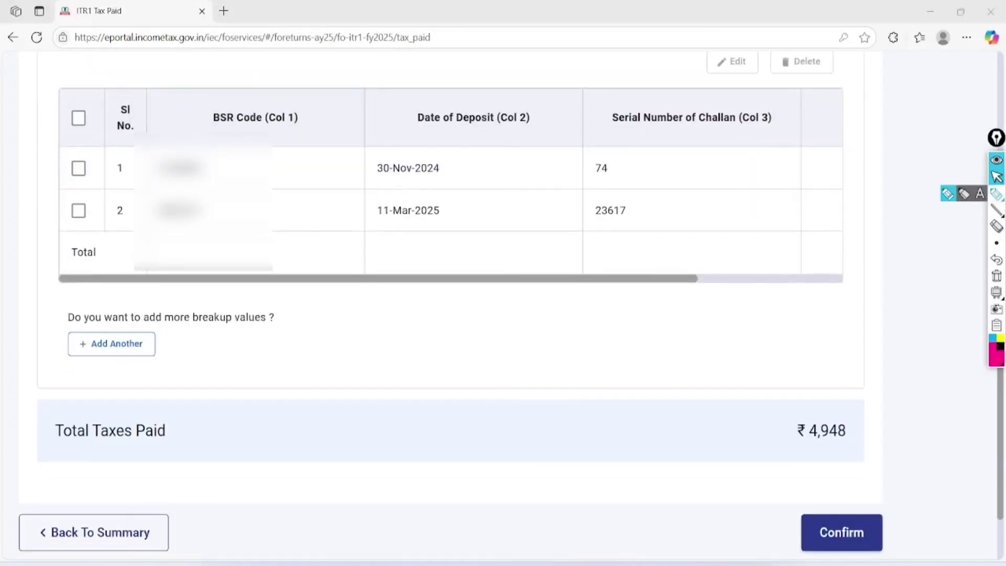
# Step: Circle the Total Taxes Paid amount with the pen, then clear the mark
pyautogui.click(996, 194)
pyautogui.moveTo(867, 385)
pyautogui.mouseDown()
pyautogui.moveTo(775, 422)
pyautogui.moveTo(879, 438)
pyautogui.moveTo(809, 383)
pyautogui.mouseUp()
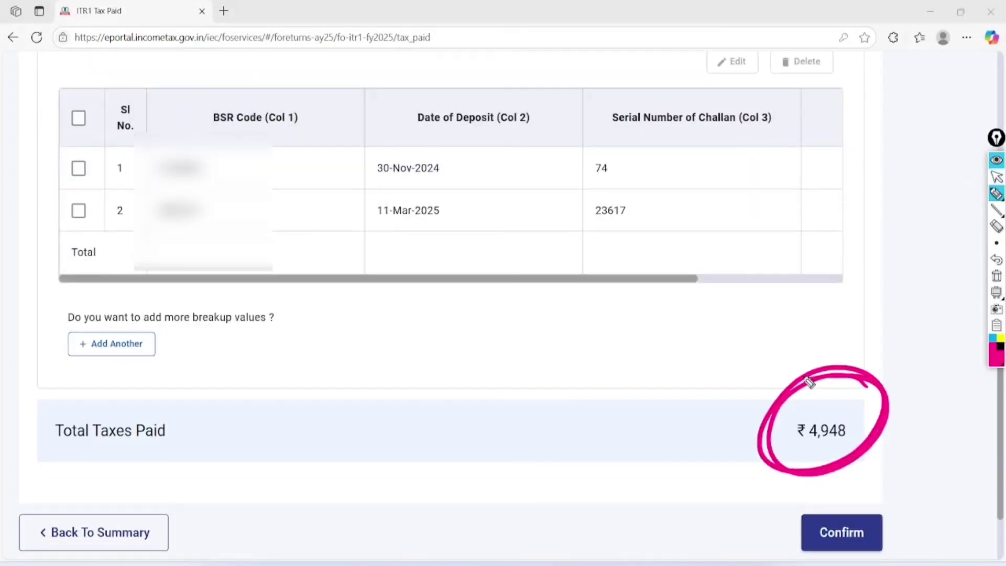
pyautogui.click(996, 177)
pyautogui.click(996, 276)
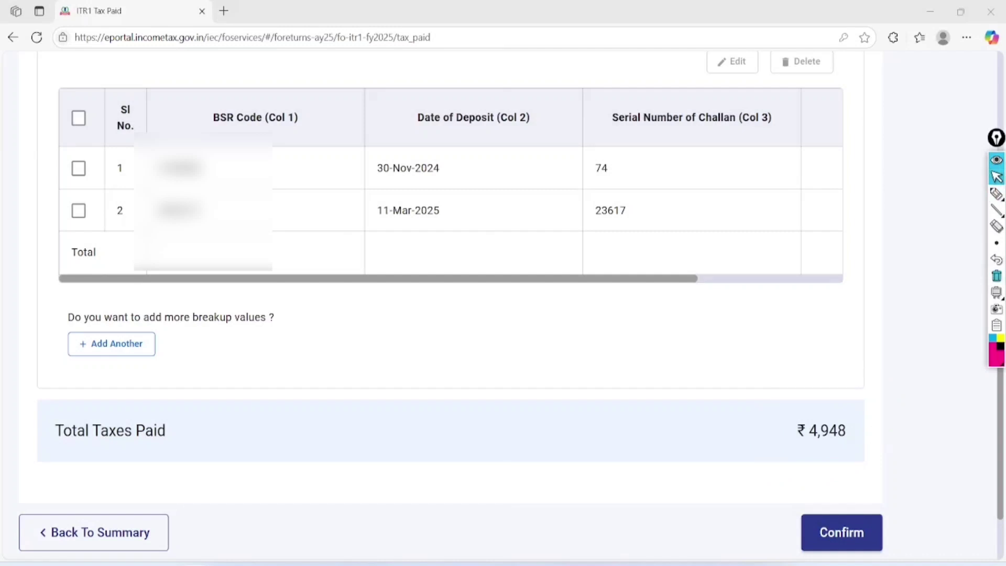
# Step: Confirm the Tax Paid schedule and proceed from the return summary to verification
pyautogui.click(842, 532)
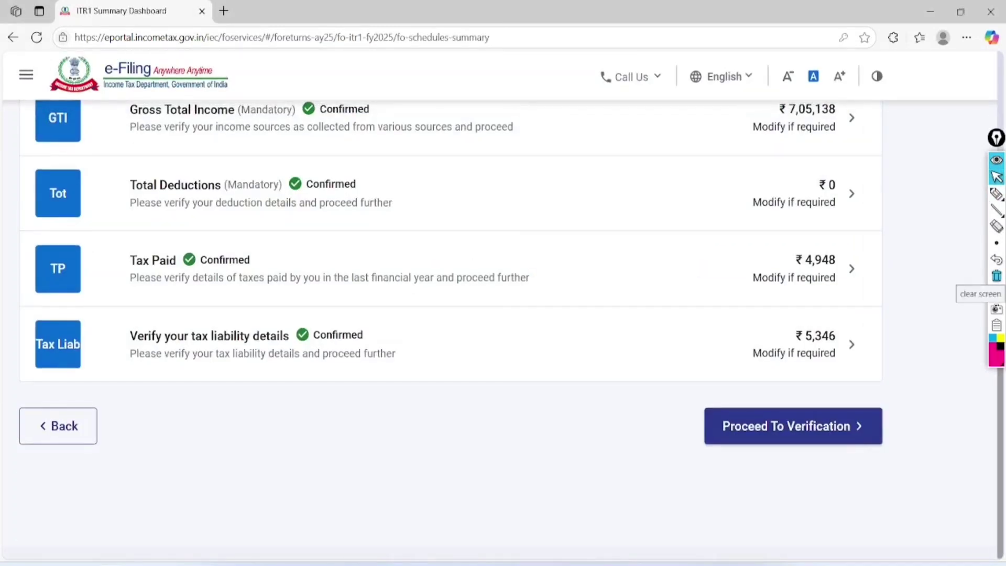
pyautogui.click(838, 425)
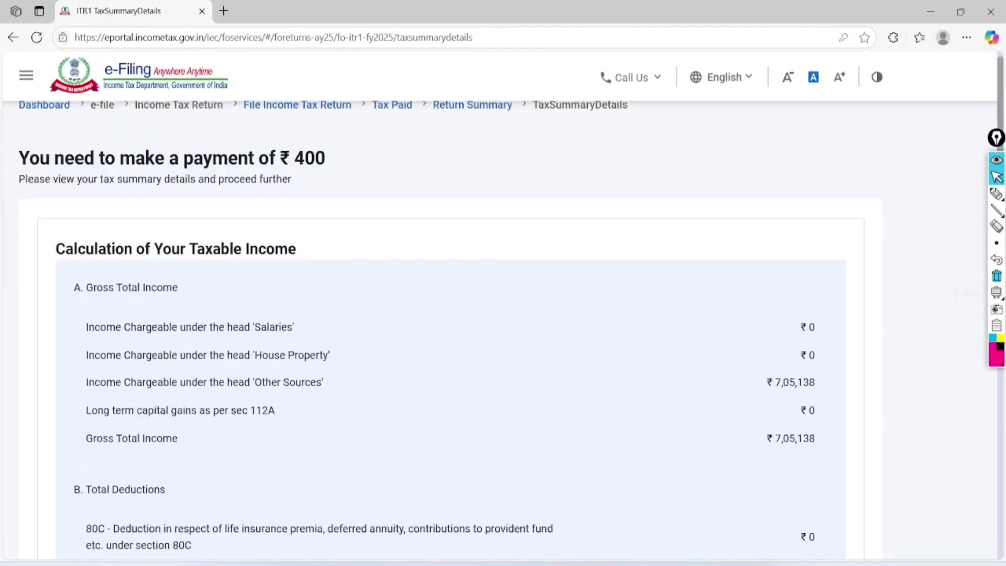
# Step: Circle the "You need to make a payment of ₹ 400" heading with a pointer line, then clear the marks
pyautogui.click(996, 194)
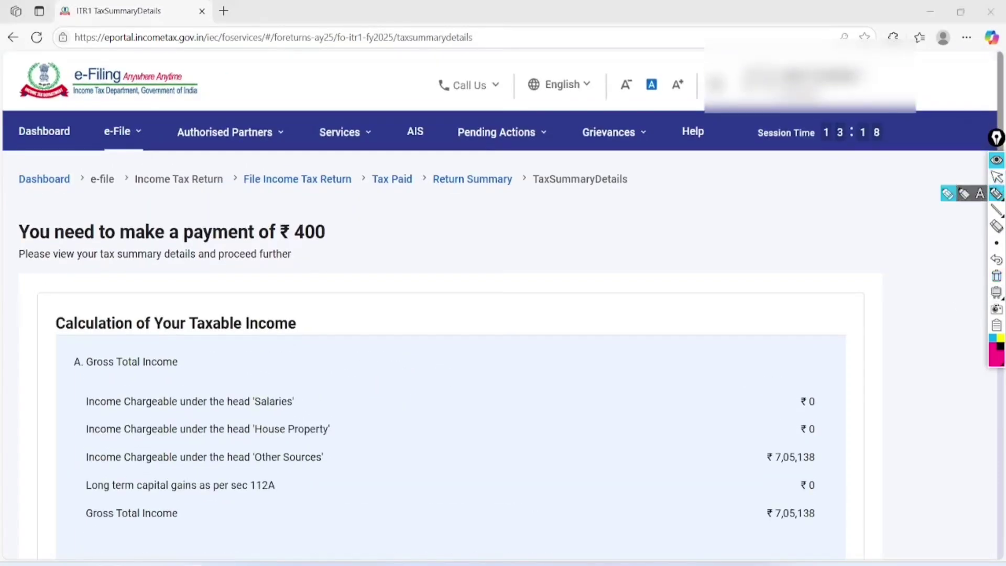
pyautogui.moveTo(20, 235)
pyautogui.mouseDown()
pyautogui.moveTo(26, 245)
pyautogui.moveTo(137, 257)
pyautogui.moveTo(329, 255)
pyautogui.moveTo(148, 180)
pyautogui.moveTo(15, 259)
pyautogui.mouseUp()
pyautogui.moveTo(338, 217)
pyautogui.mouseDown()
pyautogui.moveTo(357, 233)
pyautogui.moveTo(509, 183)
pyautogui.mouseUp()
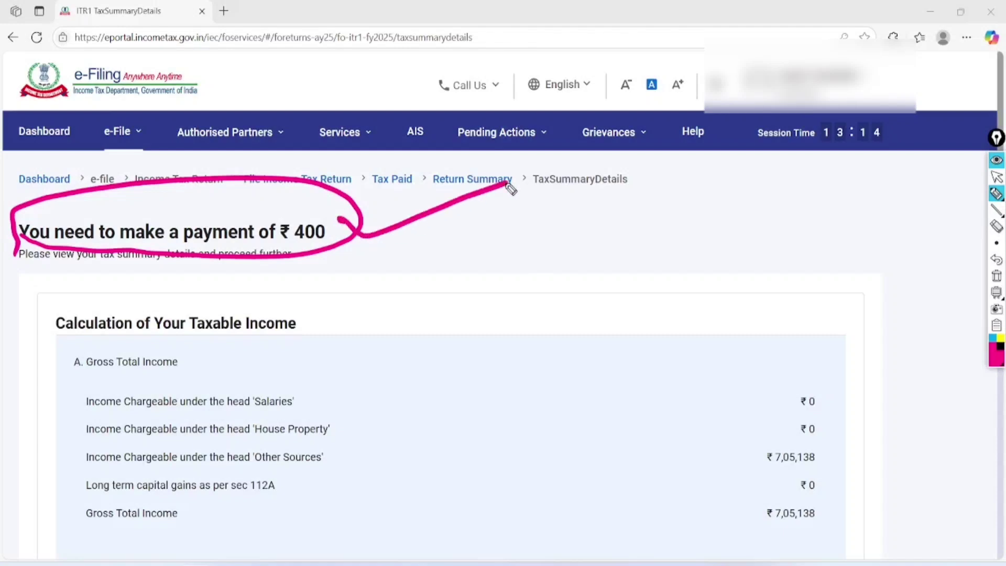
pyautogui.click(997, 177)
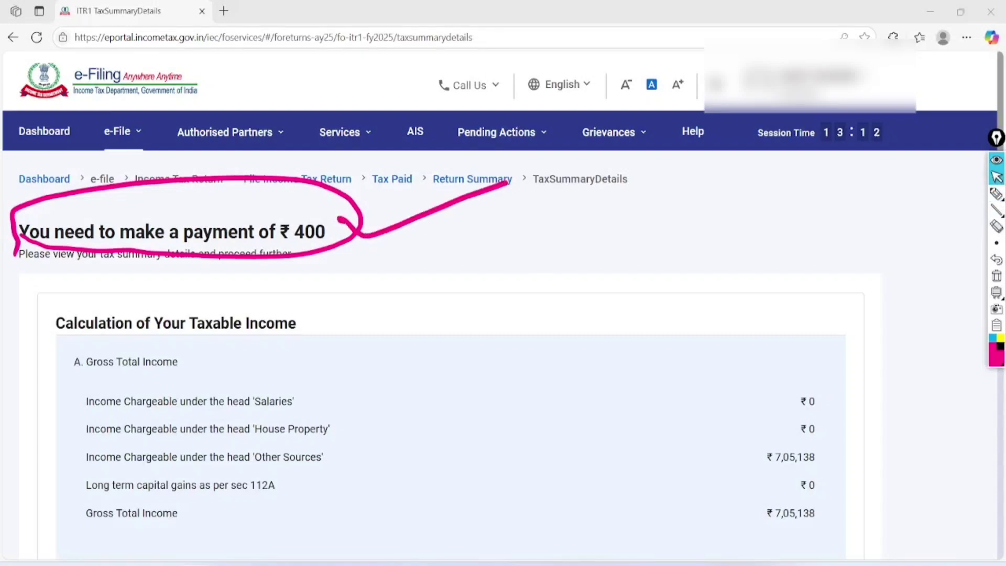
pyautogui.click(997, 276)
# Step: Circle the Total Amount Payable row and the Pay Later and Pay Now options with the pen
pyautogui.scroll(-15, 104, 314)
pyautogui.scroll(-10, 105, 317)
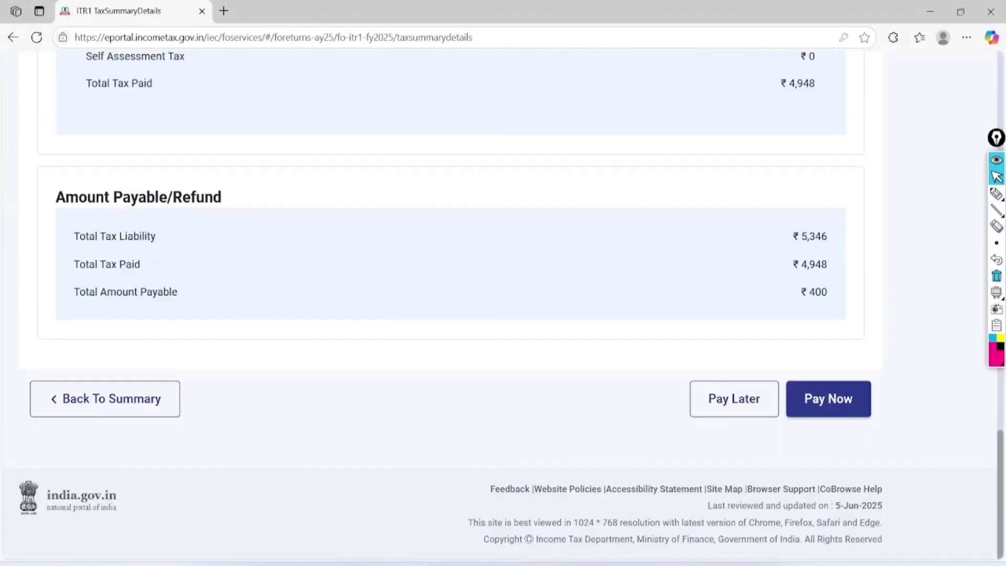
pyautogui.click(996, 193)
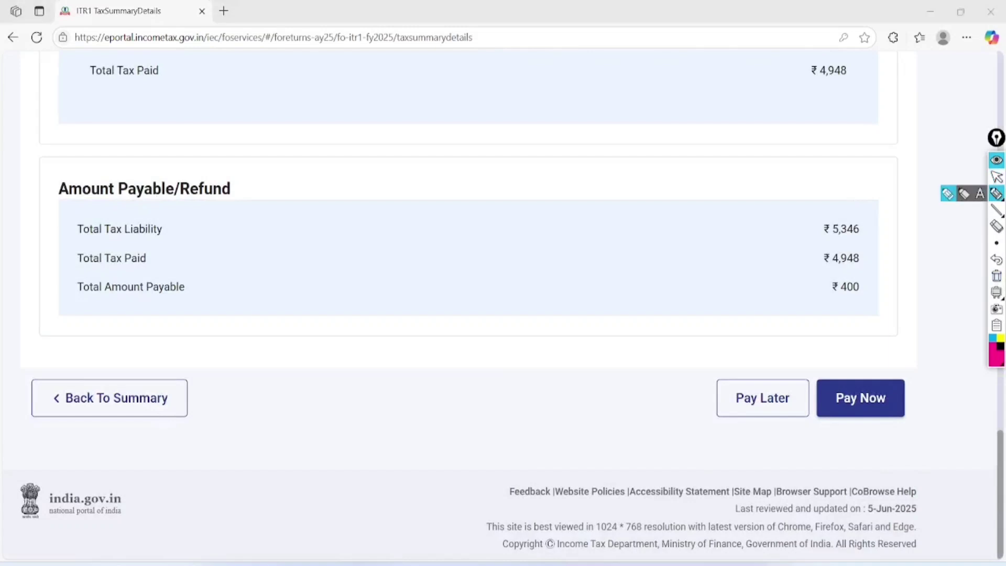
pyautogui.moveTo(86, 299)
pyautogui.mouseDown()
pyautogui.moveTo(896, 307)
pyautogui.moveTo(794, 276)
pyautogui.moveTo(472, 267)
pyautogui.moveTo(79, 292)
pyautogui.mouseUp()
pyautogui.moveTo(795, 344)
pyautogui.mouseDown()
pyautogui.moveTo(725, 419)
pyautogui.moveTo(751, 346)
pyautogui.moveTo(729, 360)
pyautogui.mouseUp()
pyautogui.moveTo(914, 345)
pyautogui.mouseDown()
pyautogui.moveTo(886, 432)
pyautogui.moveTo(829, 346)
pyautogui.mouseUp()
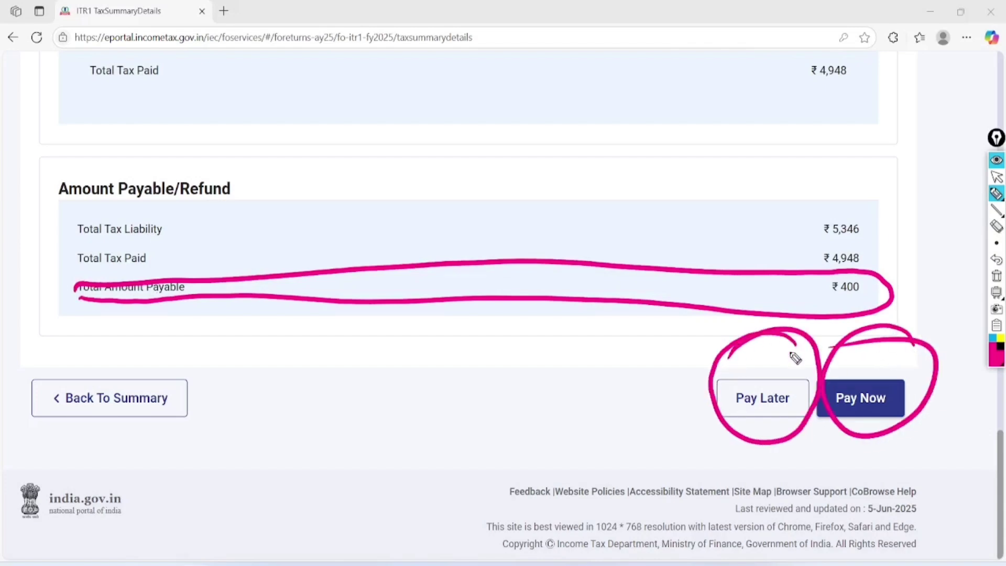
# Step: Write a circled "CPC" and a double-underlined "demand" above the Amount Payable/Refund section
pyautogui.moveTo(404, 116)
pyautogui.mouseDown()
pyautogui.moveTo(408, 156)
pyautogui.moveTo(419, 138)
pyautogui.mouseUp()
pyautogui.moveTo(449, 97); pyautogui.dragTo(449, 121)
pyautogui.moveTo(469, 69)
pyautogui.mouseDown()
pyautogui.moveTo(409, 66)
pyautogui.moveTo(442, 74)
pyautogui.mouseUp()
pyautogui.moveTo(489, 151)
pyautogui.mouseDown()
pyautogui.moveTo(503, 198)
pyautogui.moveTo(520, 191)
pyautogui.moveTo(540, 153)
pyautogui.moveTo(635, 137)
pyautogui.mouseUp()
pyautogui.moveTo(644, 90); pyautogui.dragTo(649, 135)
pyautogui.moveTo(525, 210); pyautogui.dragTo(661, 143)
pyautogui.moveTo(535, 215); pyautogui.dragTo(668, 157)
# Step: Clear the pen marks and choose to pay the outstanding tax now
pyautogui.click(996, 178)
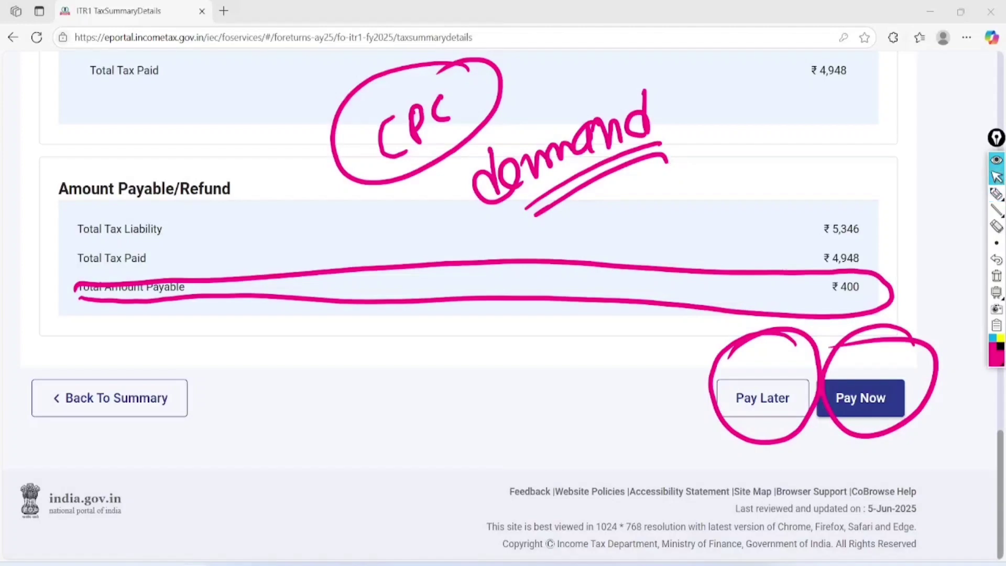
pyautogui.click(996, 276)
pyautogui.click(860, 398)
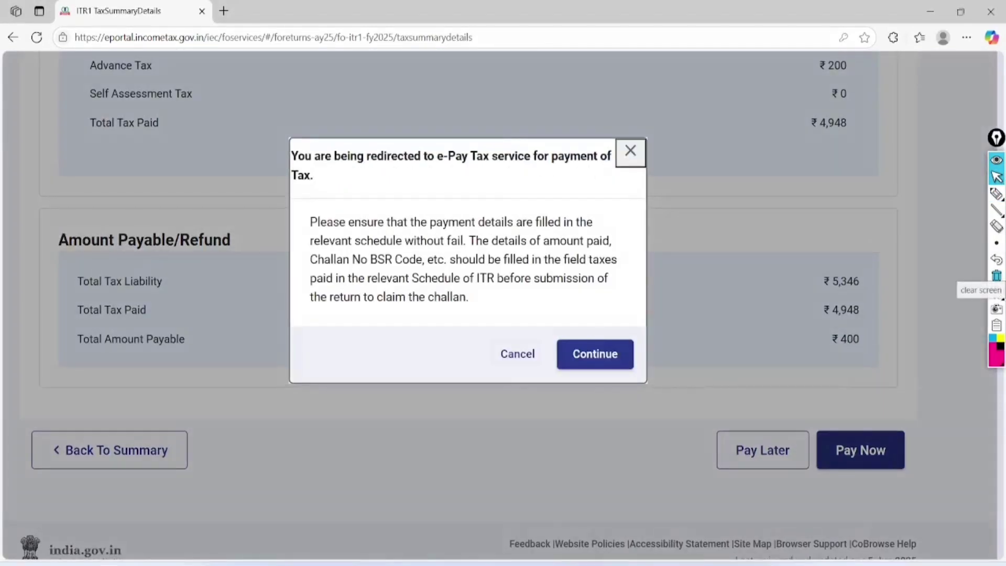
# Step: Underline "e-Pay Tax service" and the instructions about filling in challan details in the redirect notice
pyautogui.click(996, 194)
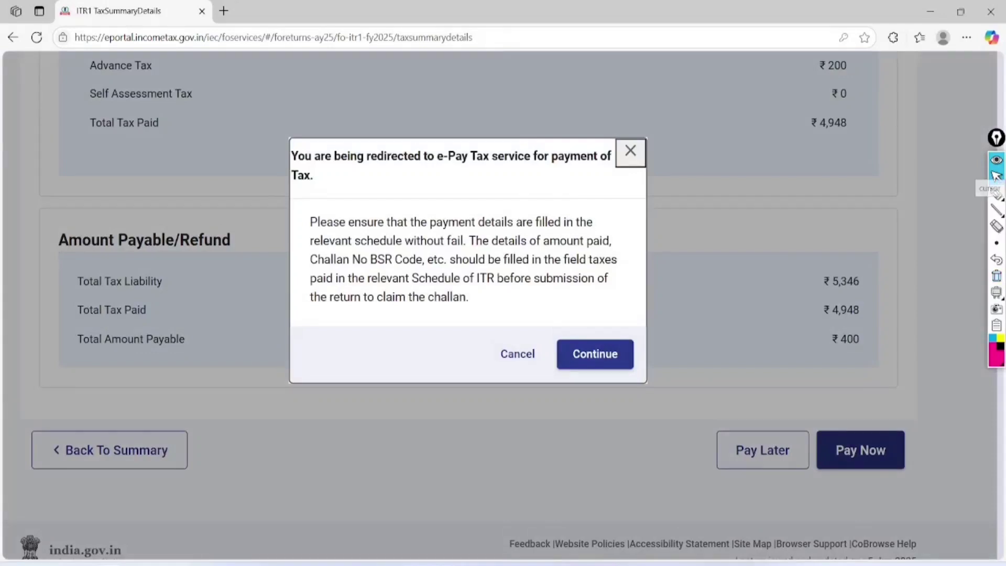
pyautogui.moveTo(427, 178)
pyautogui.mouseDown()
pyautogui.moveTo(519, 163)
pyautogui.moveTo(497, 177)
pyautogui.mouseUp()
pyautogui.moveTo(293, 232); pyautogui.dragTo(634, 226)
pyautogui.moveTo(356, 266); pyautogui.dragTo(620, 264)
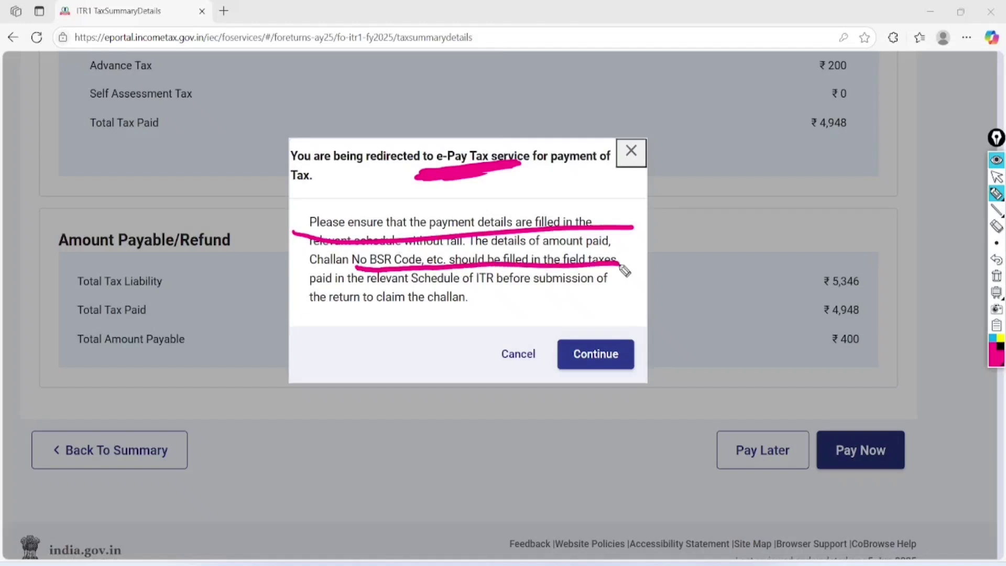
pyautogui.moveTo(332, 329); pyautogui.dragTo(521, 308)
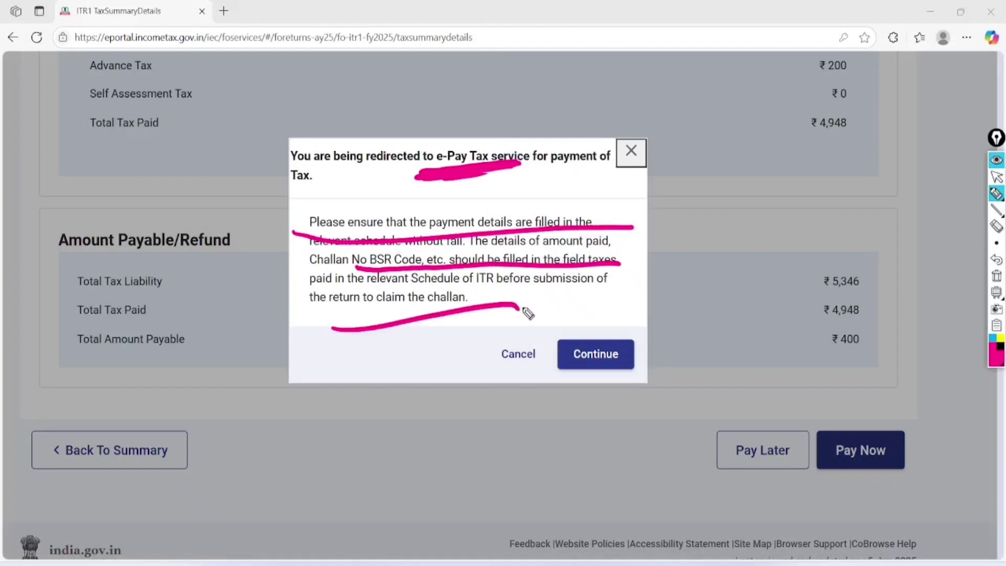
# Step: Accept the redirect notice to continue to the e-Pay Tax service
pyautogui.click(996, 178)
pyautogui.click(595, 353)
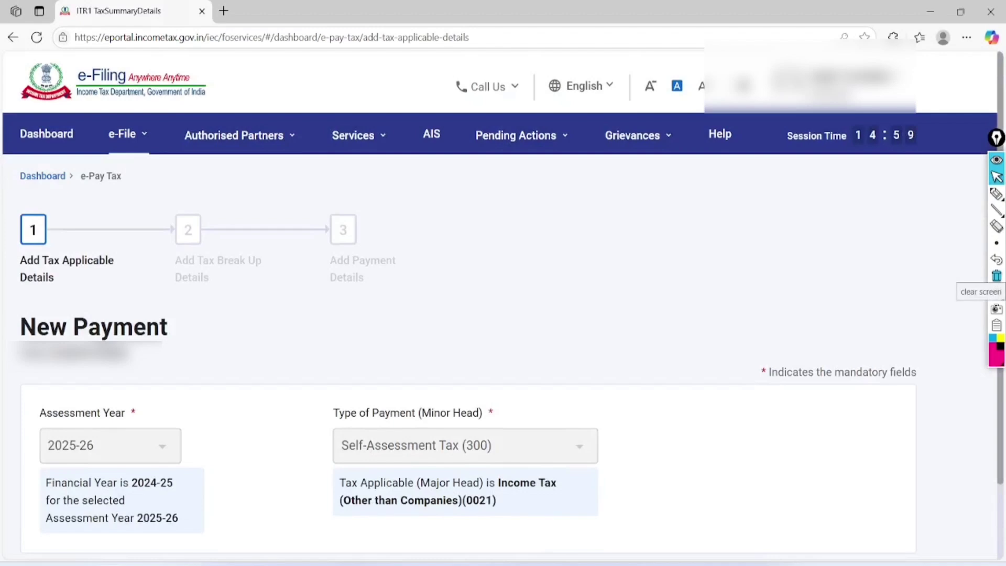
# Step: Circle the assessment year, the type of payment and the Continue option on the New Payment page
pyautogui.scroll(-4, 503, 314)
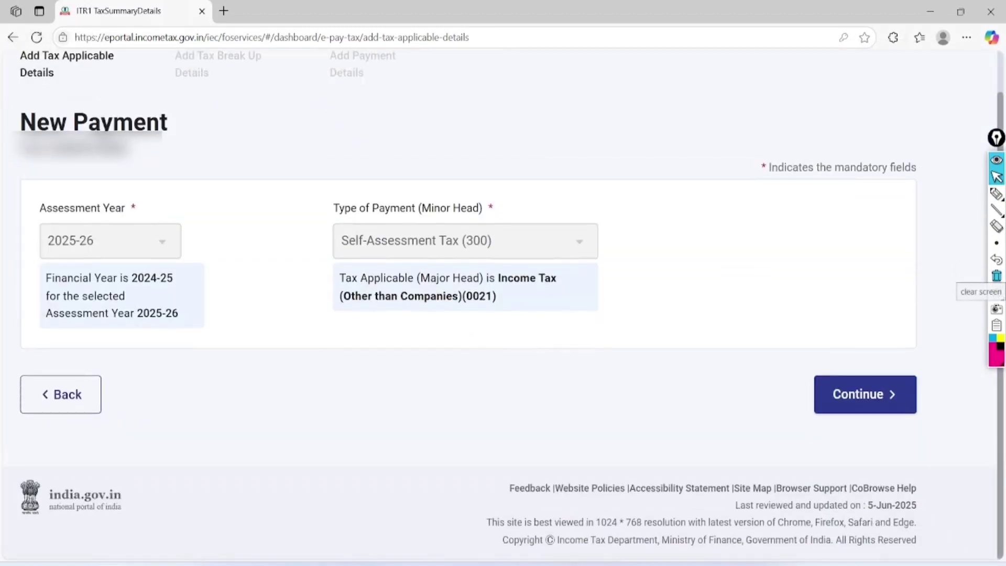
pyautogui.click(997, 194)
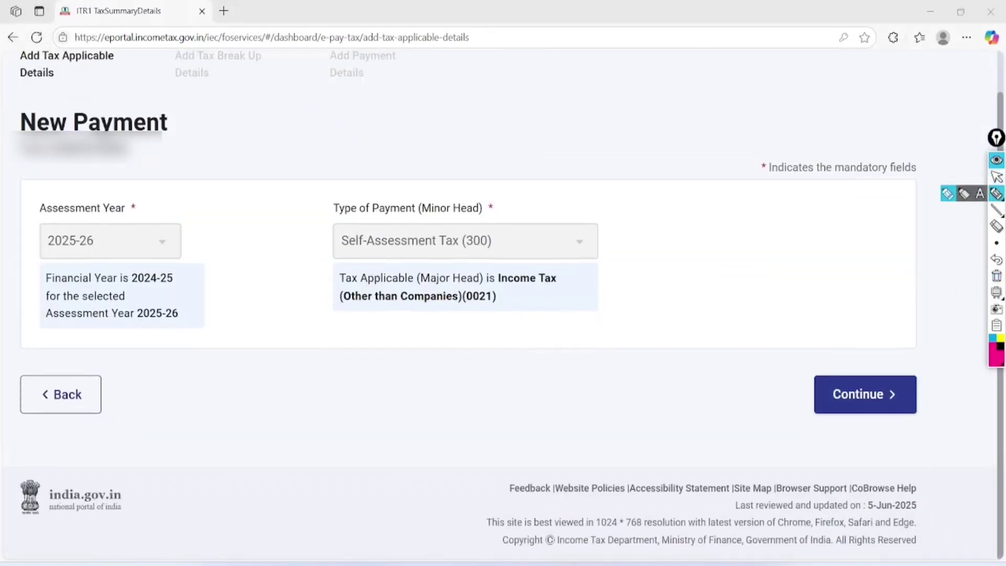
pyautogui.moveTo(137, 173)
pyautogui.mouseDown()
pyautogui.moveTo(37, 293)
pyautogui.moveTo(58, 186)
pyautogui.mouseUp()
pyautogui.moveTo(507, 164)
pyautogui.mouseDown()
pyautogui.moveTo(365, 348)
pyautogui.moveTo(421, 153)
pyautogui.mouseUp()
pyautogui.moveTo(924, 331)
pyautogui.mouseDown()
pyautogui.moveTo(808, 339)
pyautogui.moveTo(871, 296)
pyautogui.moveTo(794, 326)
pyautogui.mouseUp()
# Step: Clear the pen marks and continue to the tax break-up details with assessment year 2025-26 and Self-Assessment Tax (300)
pyautogui.click(997, 177)
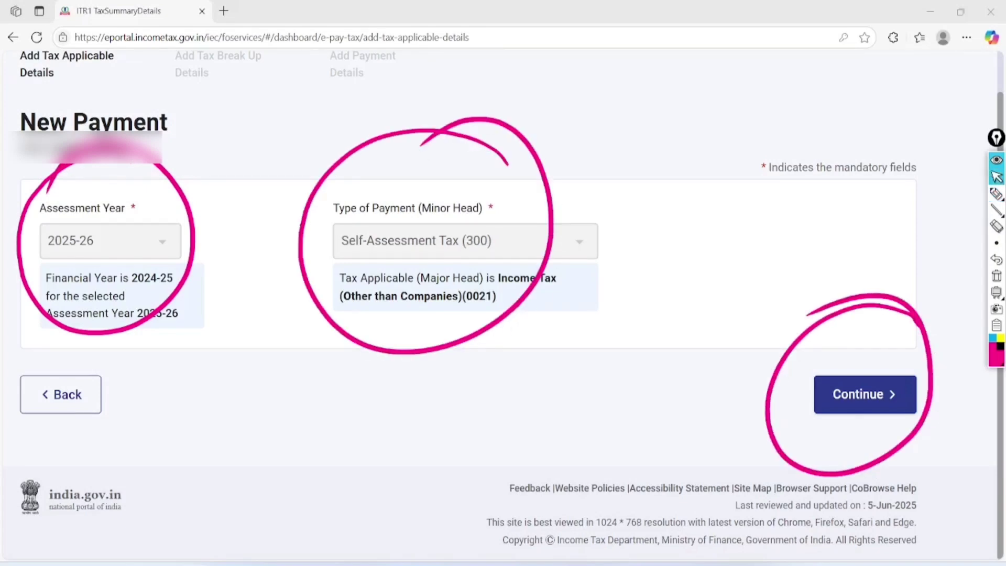
pyautogui.click(996, 276)
pyautogui.click(864, 394)
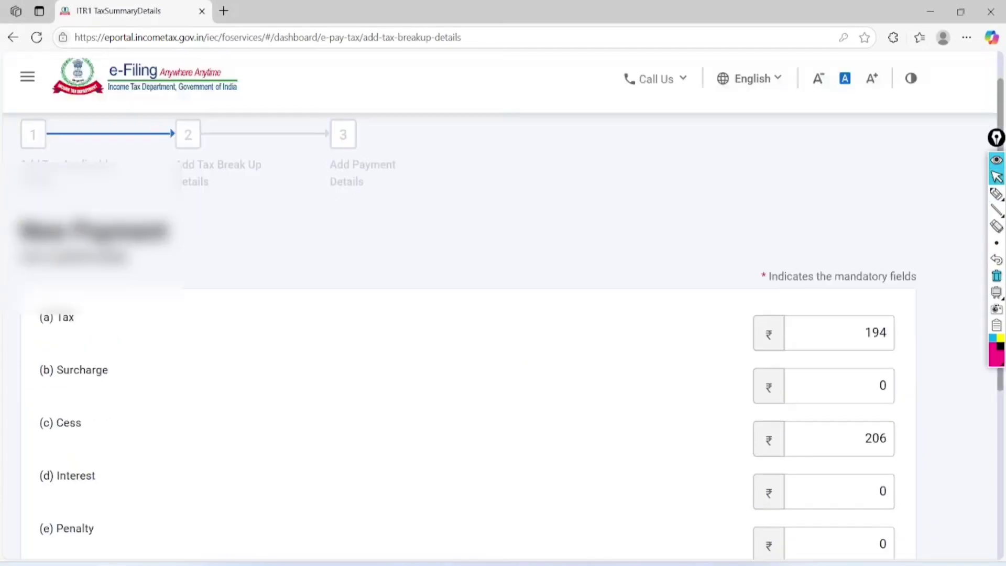
# Step: Review the pre-filled tax break-up amounts and continue to the payment details
pyautogui.scroll(-4, 501, 304)
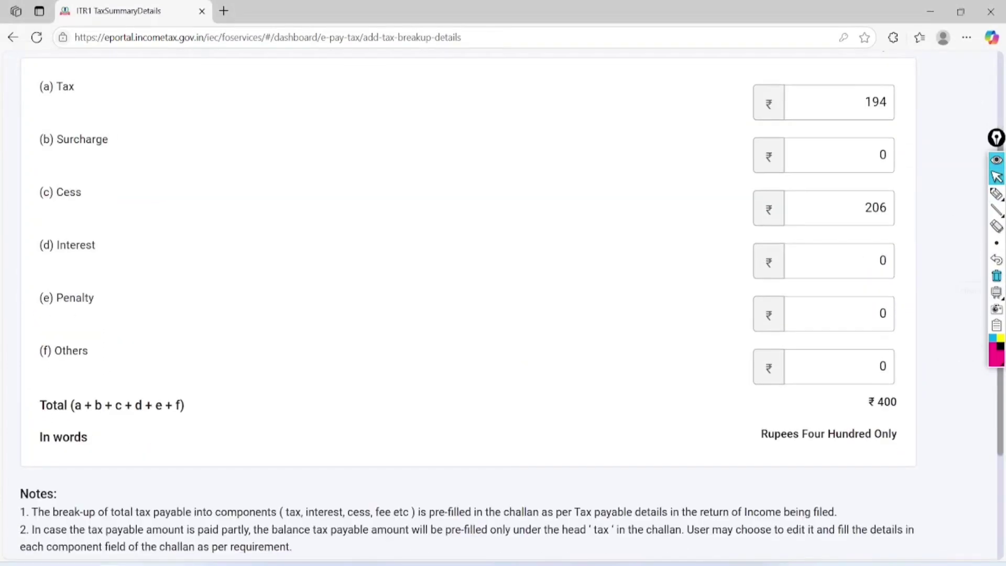
pyautogui.scroll(-5, 500, 304)
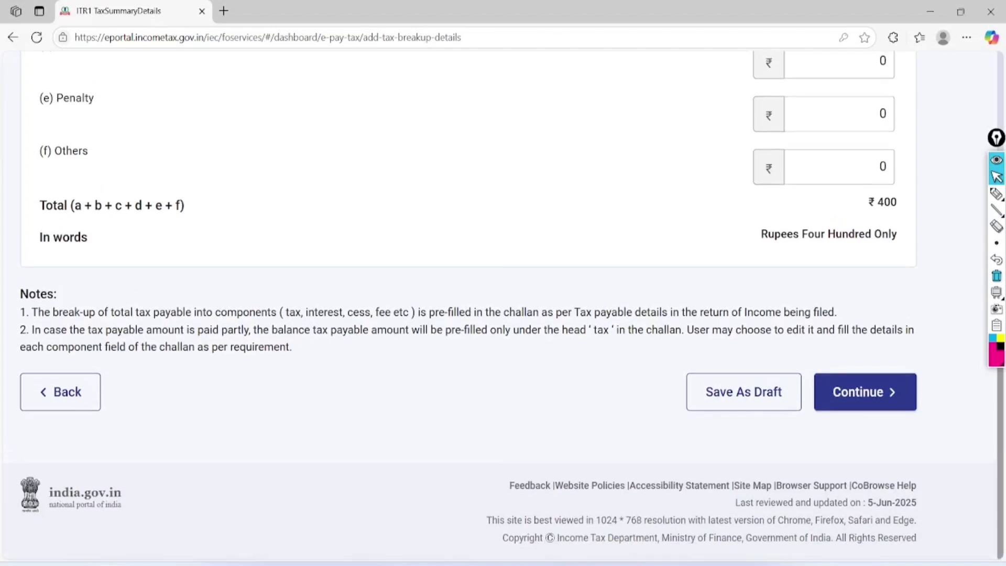
pyautogui.click(864, 376)
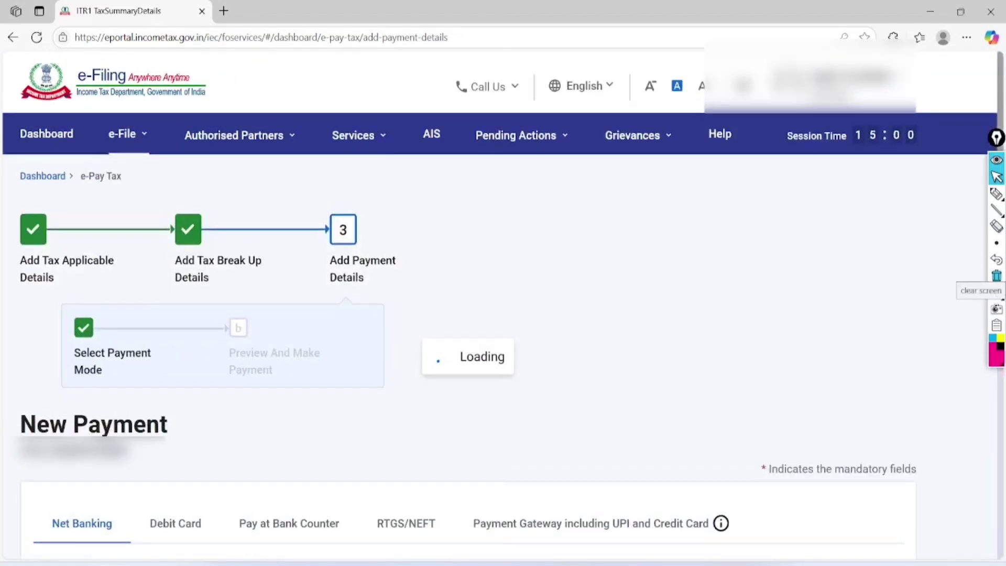
# Step: Circle the Net Banking, Debit Card, Pay at Bank Counter and RTGS/NEFT payment modes with the pen
pyautogui.scroll(-5, 500, 304)
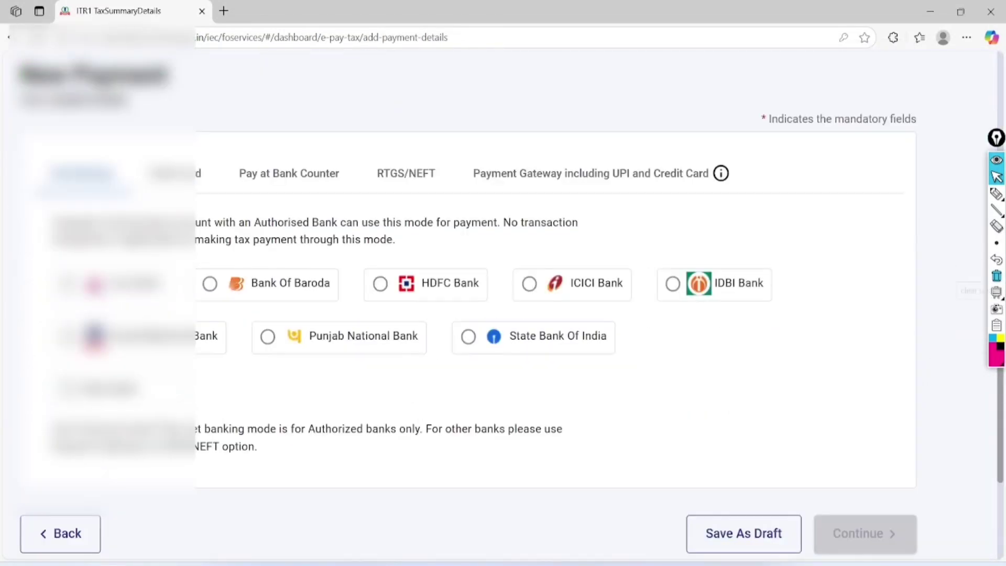
pyautogui.click(996, 194)
pyautogui.moveTo(110, 118)
pyautogui.mouseDown()
pyautogui.moveTo(58, 123)
pyautogui.moveTo(131, 173)
pyautogui.moveTo(95, 136)
pyautogui.mouseUp()
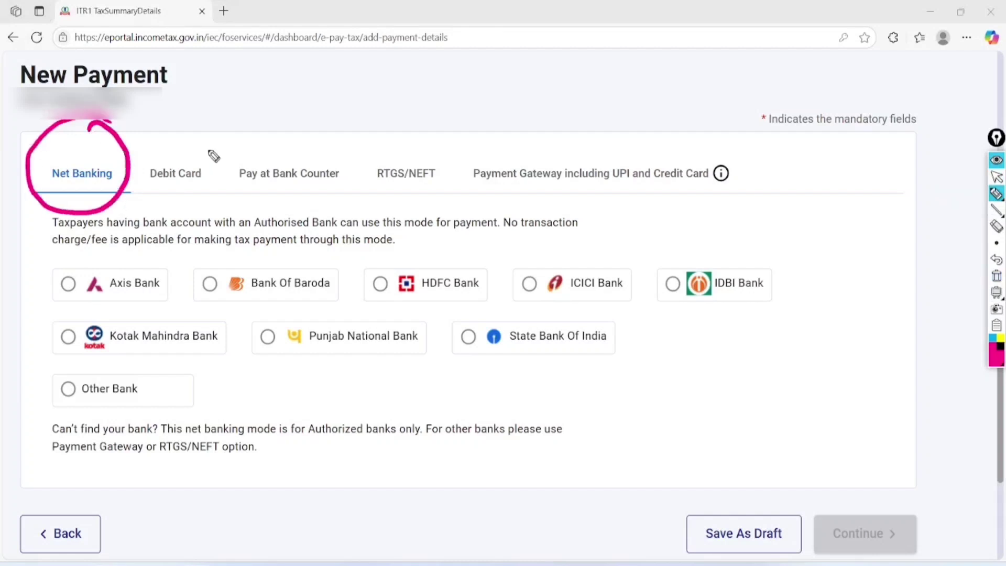
pyautogui.moveTo(212, 138)
pyautogui.mouseDown()
pyautogui.moveTo(151, 204)
pyautogui.moveTo(210, 137)
pyautogui.mouseUp()
pyautogui.moveTo(315, 116)
pyautogui.mouseDown()
pyautogui.moveTo(225, 195)
pyautogui.moveTo(313, 123)
pyautogui.mouseUp()
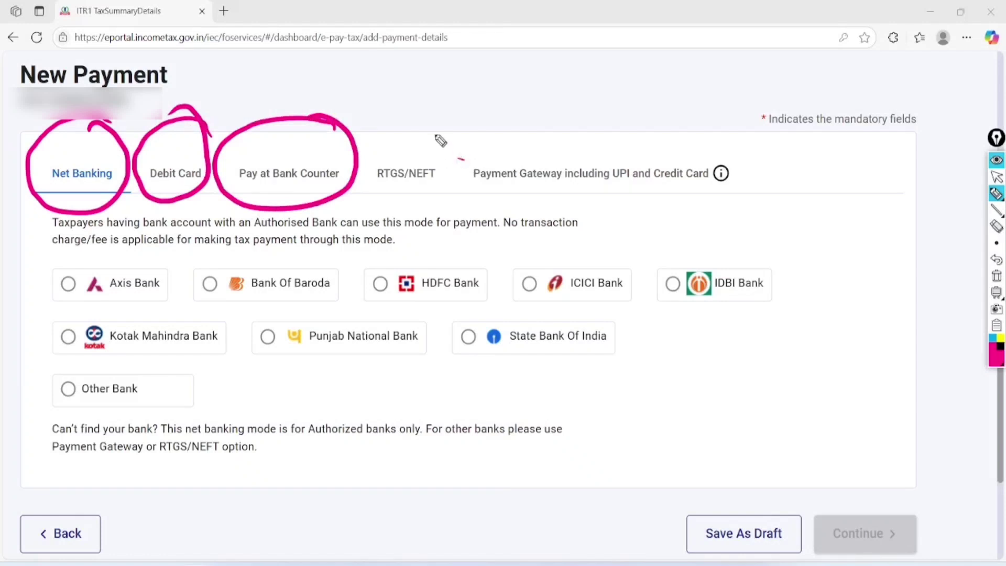
pyautogui.moveTo(440, 139)
pyautogui.mouseDown()
pyautogui.moveTo(421, 209)
pyautogui.moveTo(421, 137)
pyautogui.mouseUp()
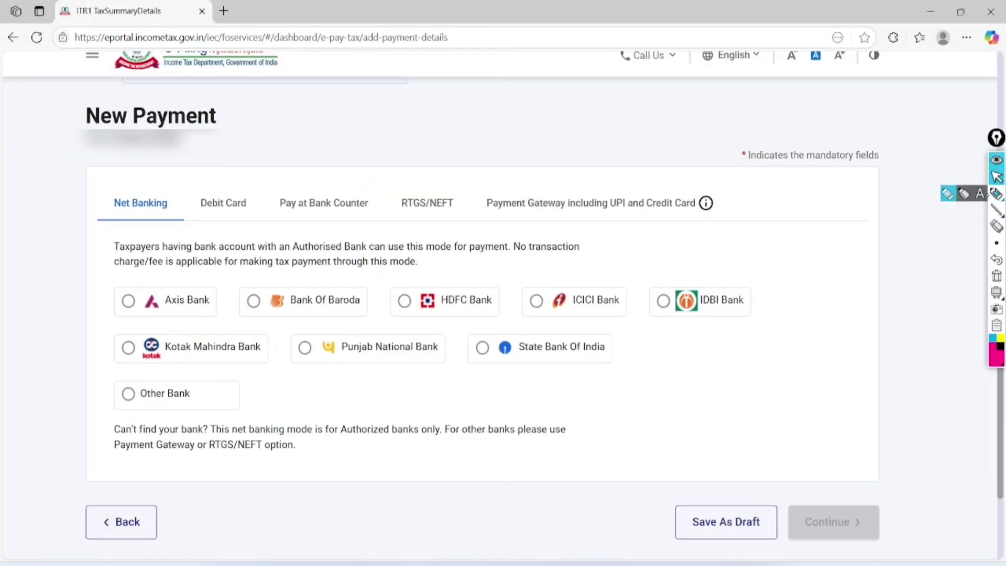
# Step: Circle and tick the Payment Gateway including UPI and Credit Card mode, clear the marks and choose that mode
pyautogui.click(994, 198)
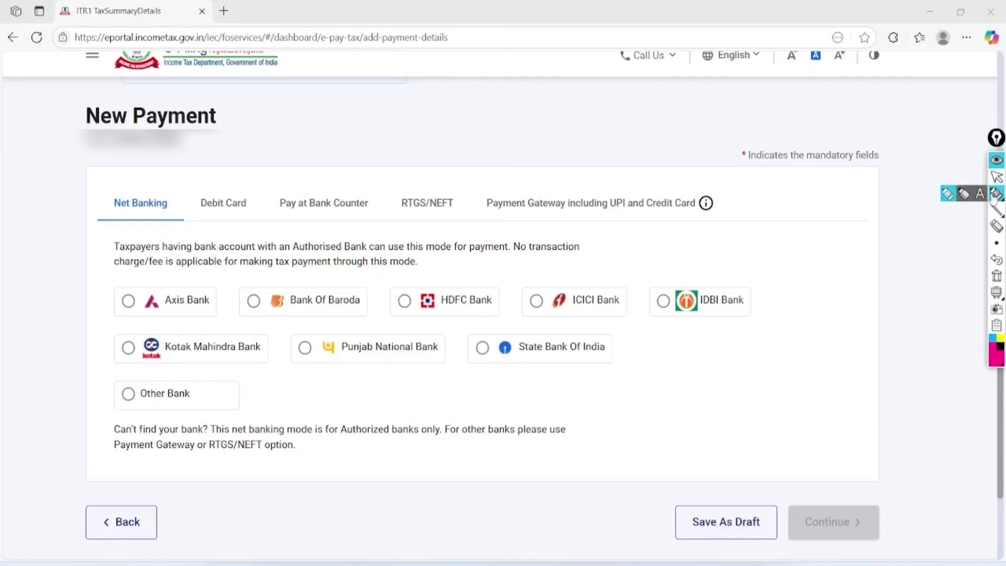
pyautogui.moveTo(768, 167)
pyautogui.mouseDown()
pyautogui.moveTo(494, 168)
pyautogui.moveTo(618, 241)
pyautogui.moveTo(737, 134)
pyautogui.moveTo(640, 136)
pyautogui.moveTo(653, 174)
pyautogui.moveTo(714, 151)
pyautogui.mouseUp()
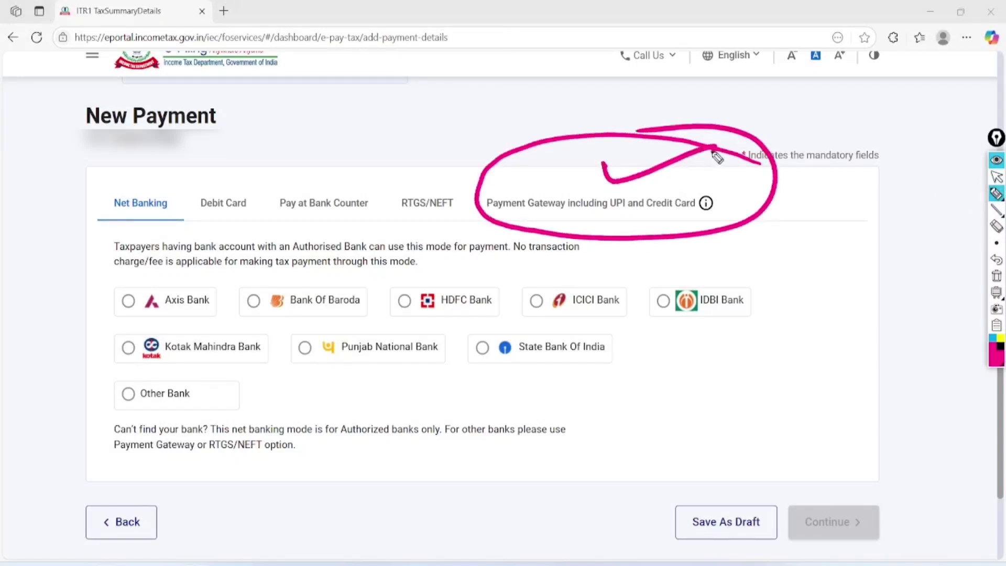
pyautogui.click(996, 177)
pyautogui.click(997, 276)
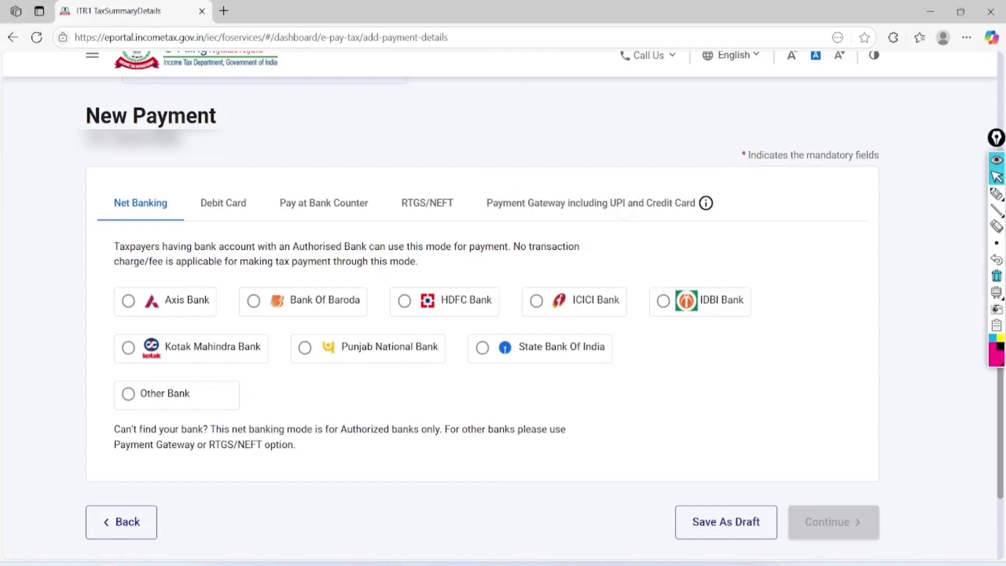
pyautogui.click(591, 203)
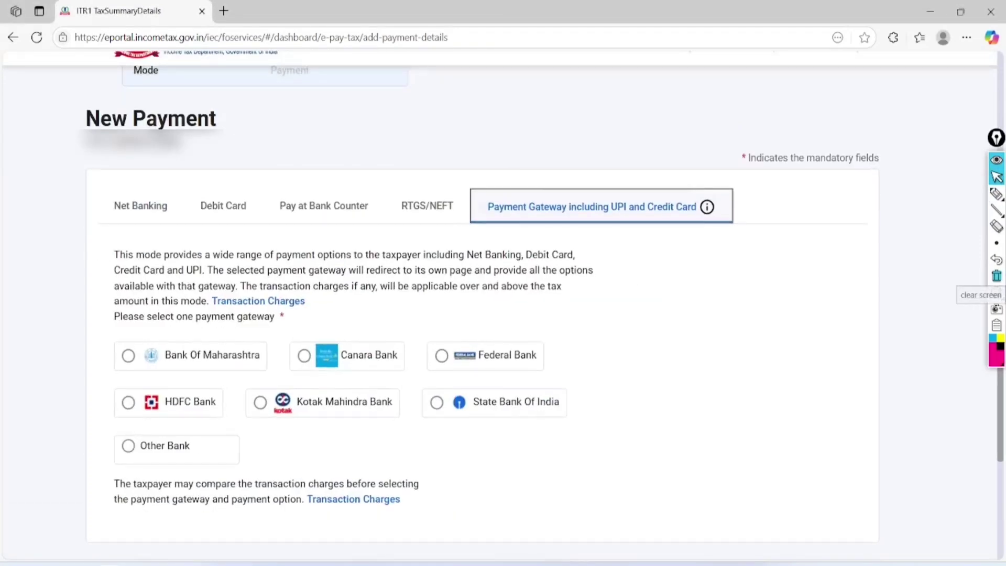
# Step: Tick the six named payment gateway banks with the pen, from Bank Of Maharashtra to State Bank Of India, and clear the marks
pyautogui.click(996, 193)
pyautogui.moveTo(231, 345); pyautogui.dragTo(335, 298)
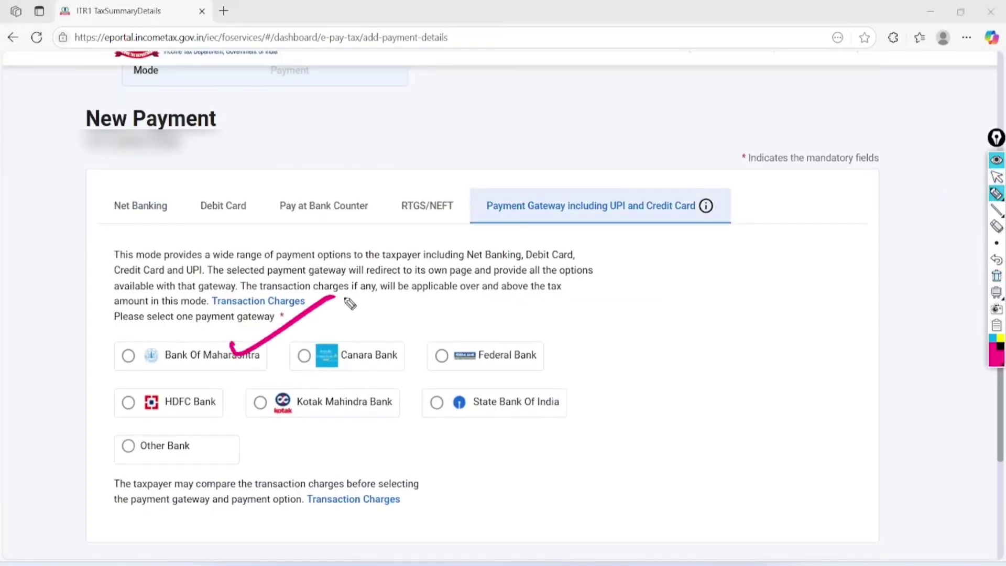
pyautogui.moveTo(350, 338); pyautogui.dragTo(450, 290)
pyautogui.moveTo(467, 327)
pyautogui.mouseDown()
pyautogui.moveTo(524, 324)
pyautogui.moveTo(573, 298)
pyautogui.mouseUp()
pyautogui.moveTo(175, 398); pyautogui.dragTo(254, 377)
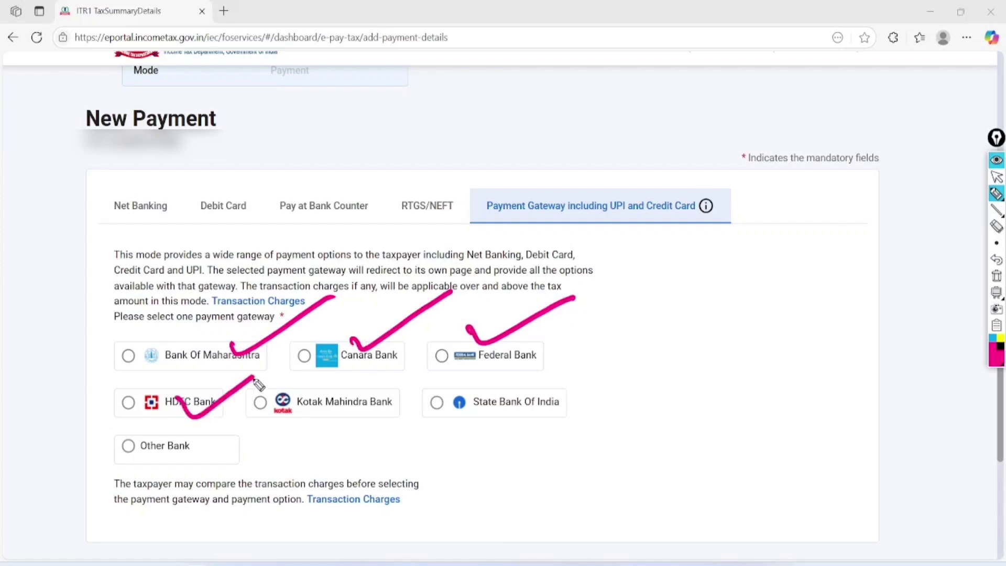
pyautogui.moveTo(328, 401)
pyautogui.mouseDown()
pyautogui.moveTo(376, 412)
pyautogui.moveTo(402, 393)
pyautogui.mouseUp()
pyautogui.moveTo(464, 403)
pyautogui.mouseDown()
pyautogui.moveTo(505, 417)
pyautogui.moveTo(548, 394)
pyautogui.mouseUp()
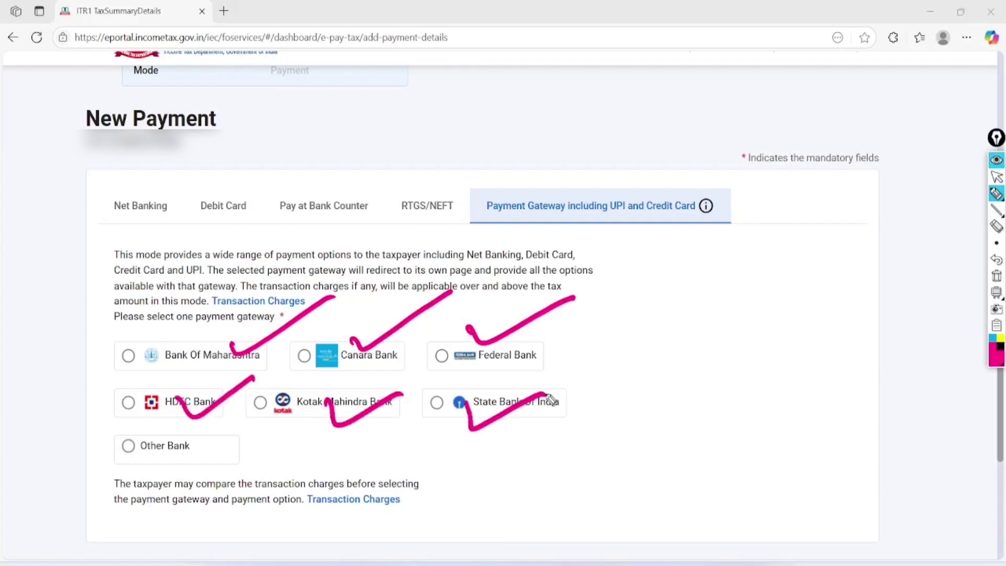
pyautogui.click(996, 177)
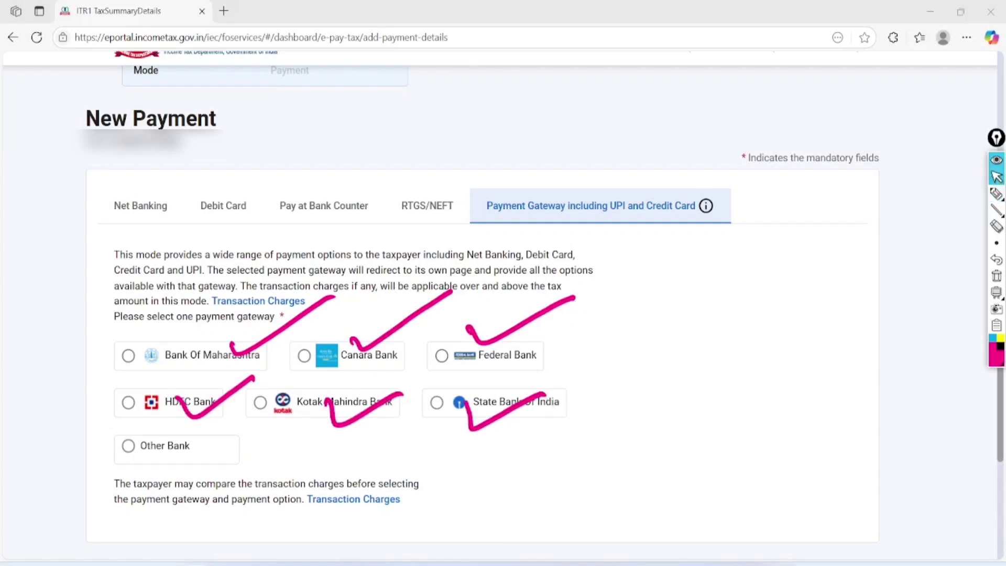
pyautogui.click(996, 275)
# Step: Select Kotak Mahindra Bank as the payment gateway and continue to the payment preview
pyautogui.click(260, 401)
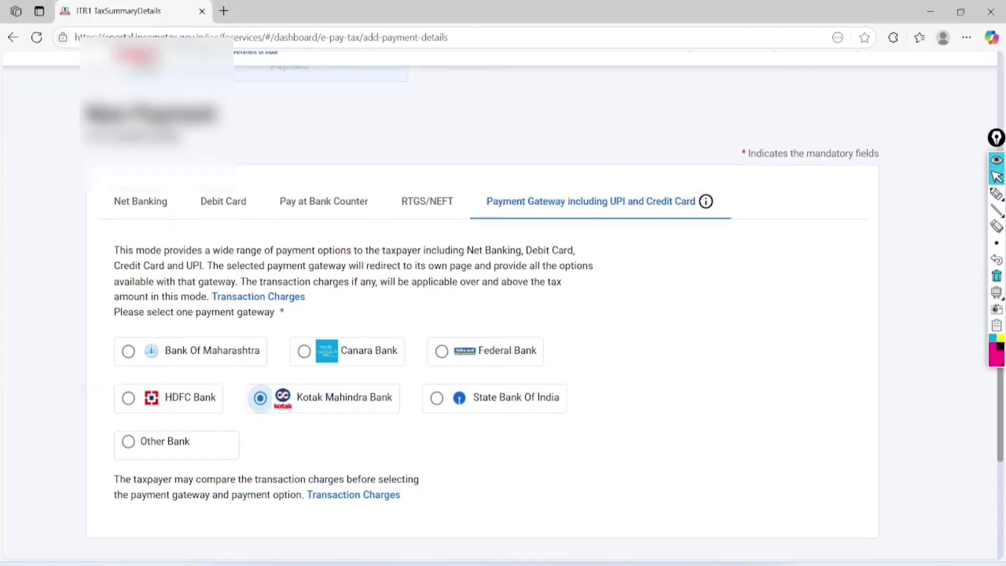
pyautogui.scroll(-3, 503, 314)
pyautogui.click(831, 411)
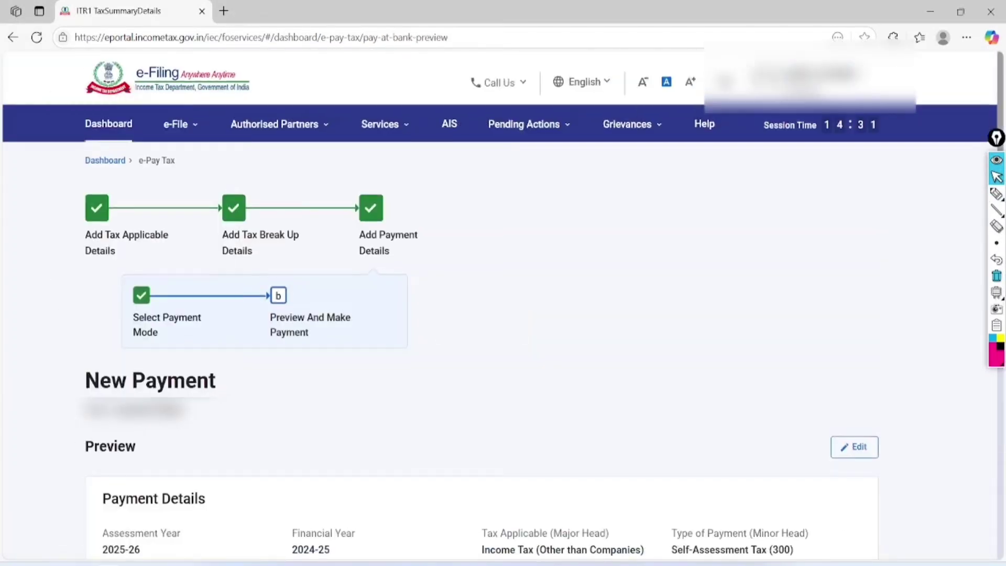
# Step: Review the payment preview down to the tax break-up total and proceed to pay
pyautogui.scroll(-5, 503, 314)
pyautogui.scroll(-4, 502, 314)
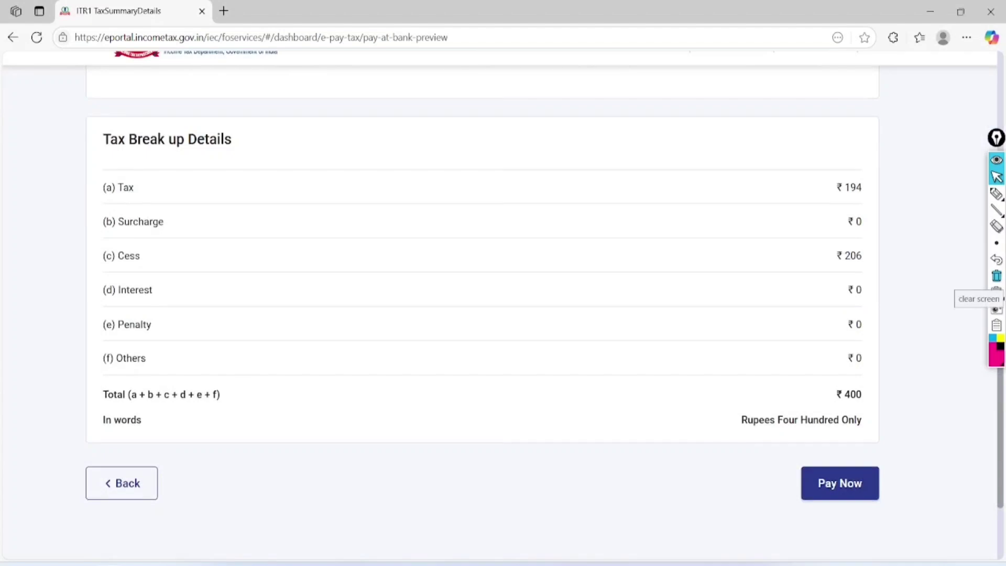
pyautogui.click(840, 483)
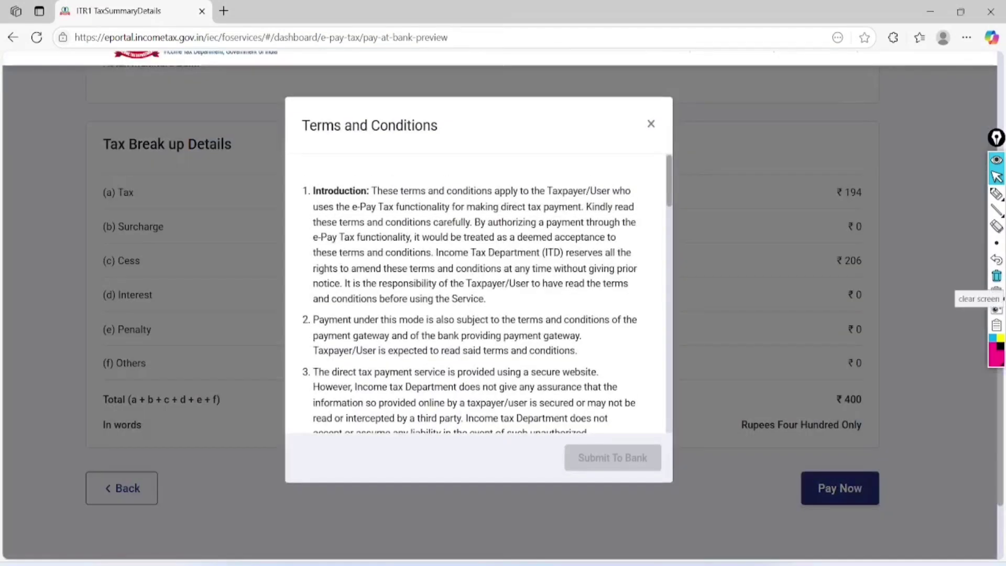
# Step: Agree to the terms and conditions and submit the payment to the bank
pyautogui.scroll(-1, 477, 293)
pyautogui.scroll(-10, 477, 294)
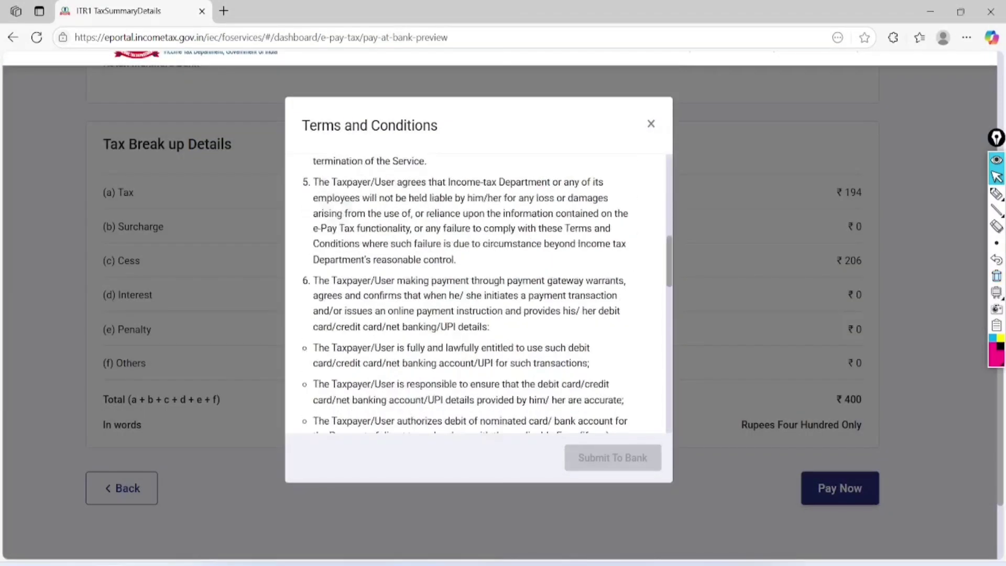
pyautogui.click(320, 403)
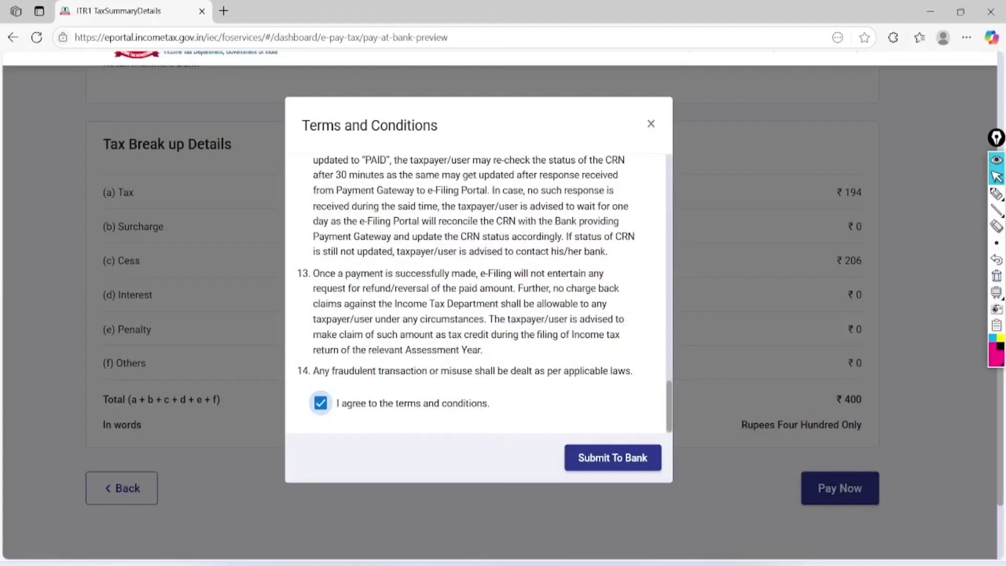
pyautogui.click(613, 457)
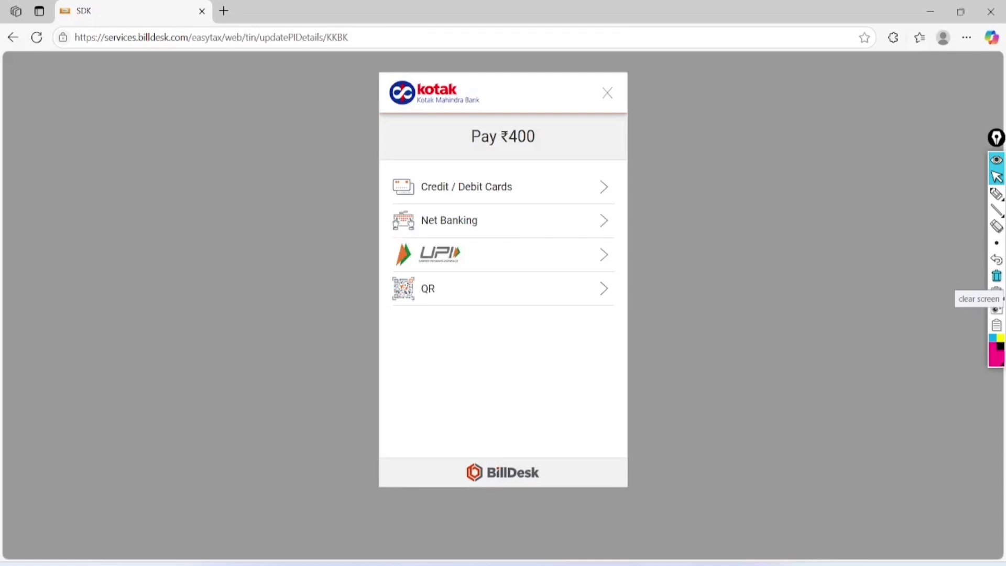
# Step: Choose UPI as the method for the ₹400 payment and show its QR code
pyautogui.click(440, 254)
pyautogui.scroll(-1, 497, 293)
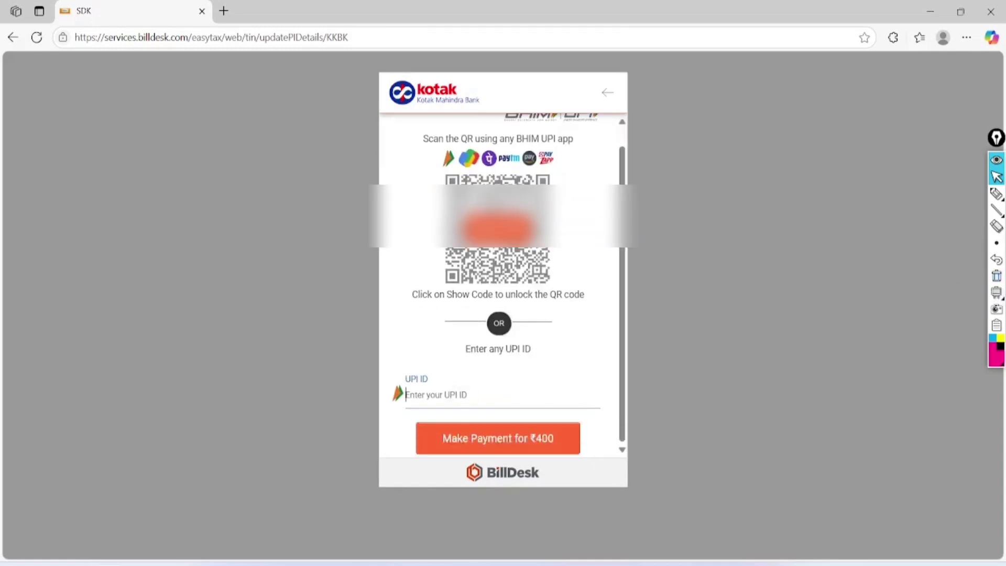
pyautogui.click(497, 228)
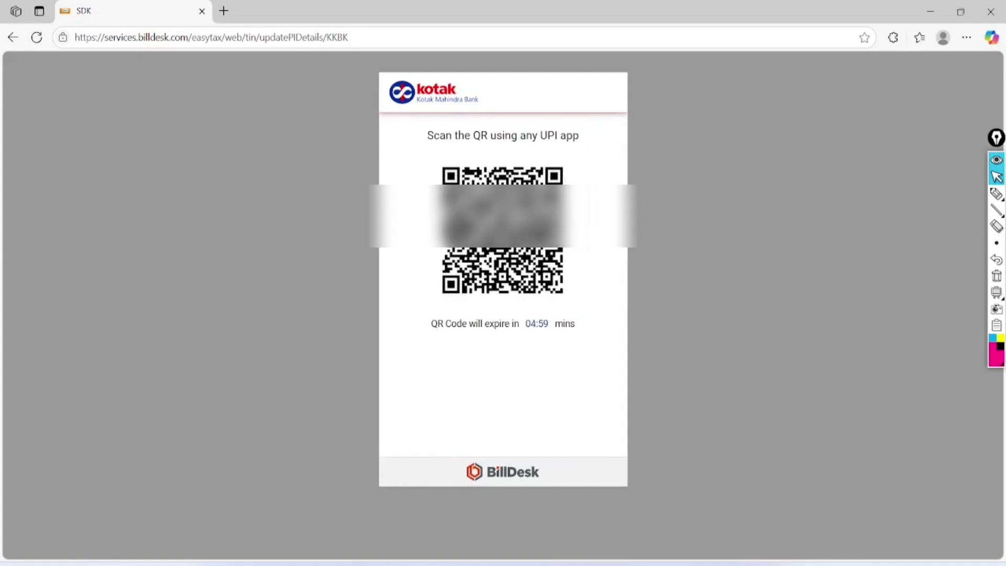
# Step: Circle the QR code and its expiry time with the pen and clear the marks
pyautogui.click(996, 194)
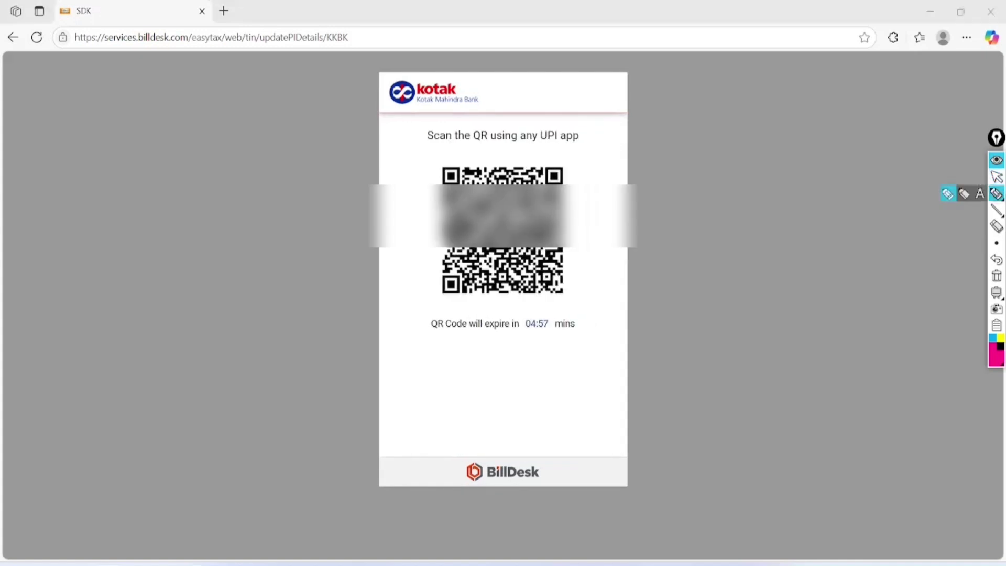
pyautogui.moveTo(550, 330)
pyautogui.mouseDown()
pyautogui.moveTo(522, 337)
pyautogui.moveTo(577, 309)
pyautogui.mouseUp()
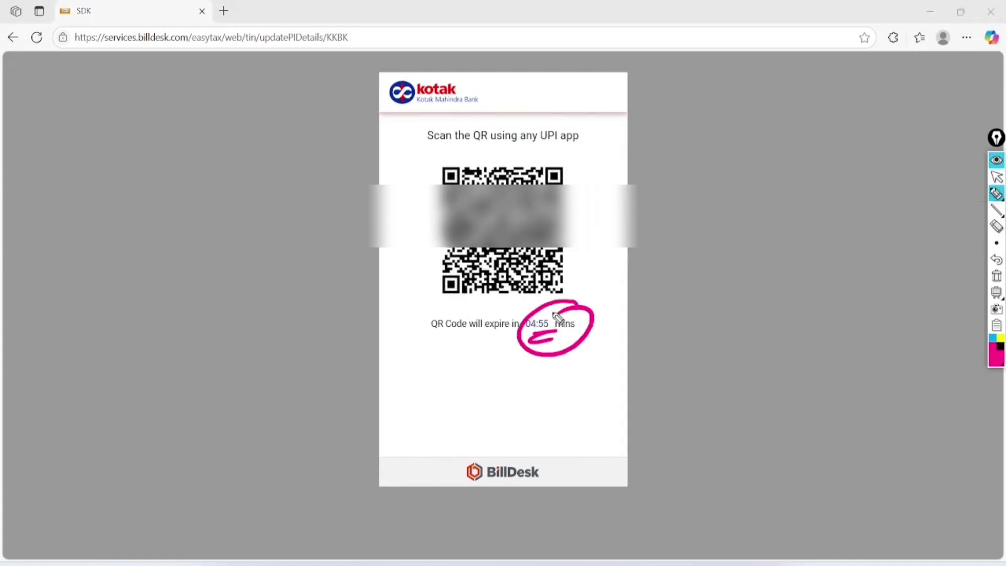
pyautogui.moveTo(581, 135)
pyautogui.mouseDown()
pyautogui.moveTo(435, 316)
pyautogui.moveTo(458, 160)
pyautogui.mouseUp()
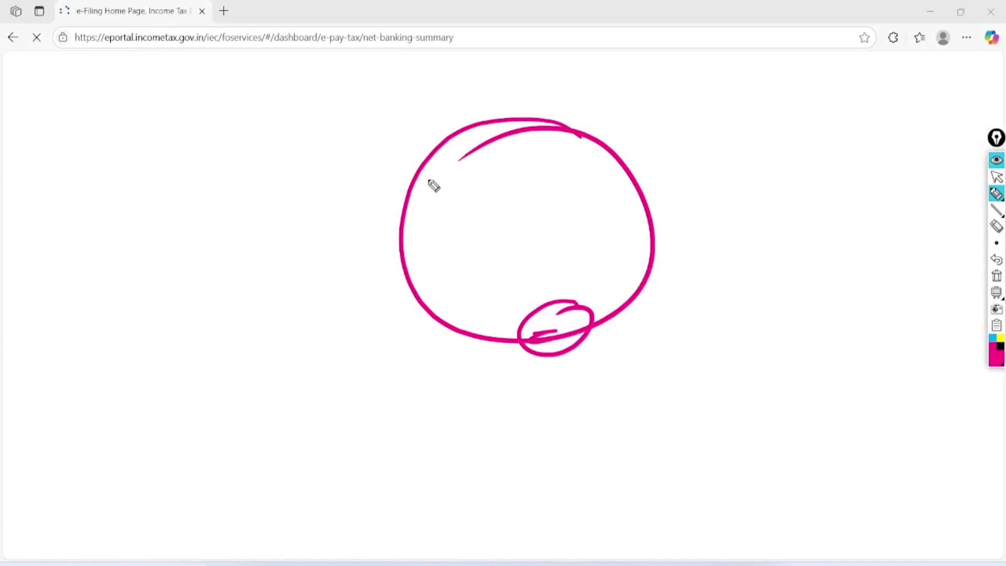
pyautogui.click(997, 276)
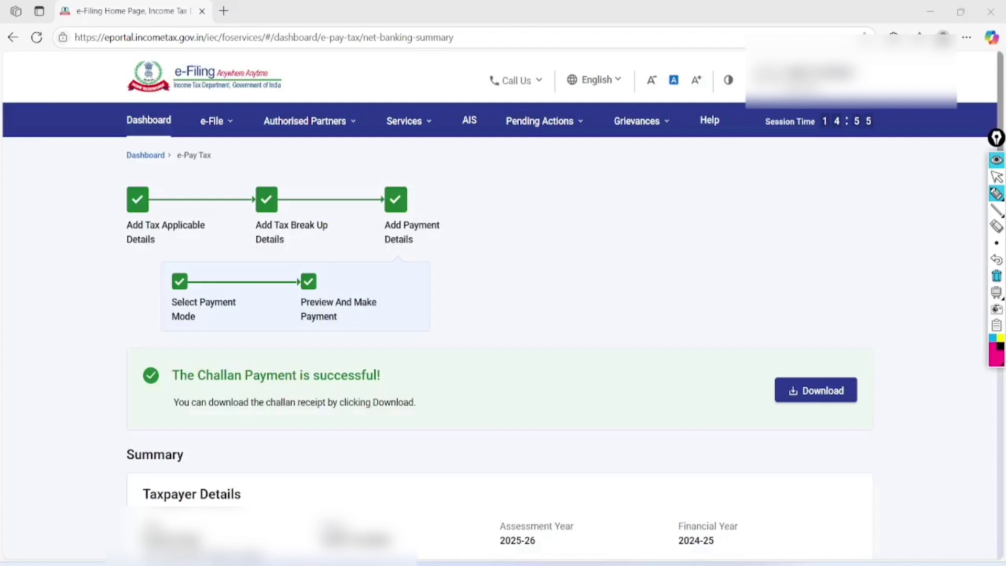
# Step: Circle the challan payment success message with the pen and clear the mark
pyautogui.click(996, 194)
pyautogui.click(997, 194)
pyautogui.moveTo(395, 327)
pyautogui.mouseDown()
pyautogui.moveTo(188, 341)
pyautogui.moveTo(410, 411)
pyautogui.moveTo(191, 349)
pyautogui.mouseUp()
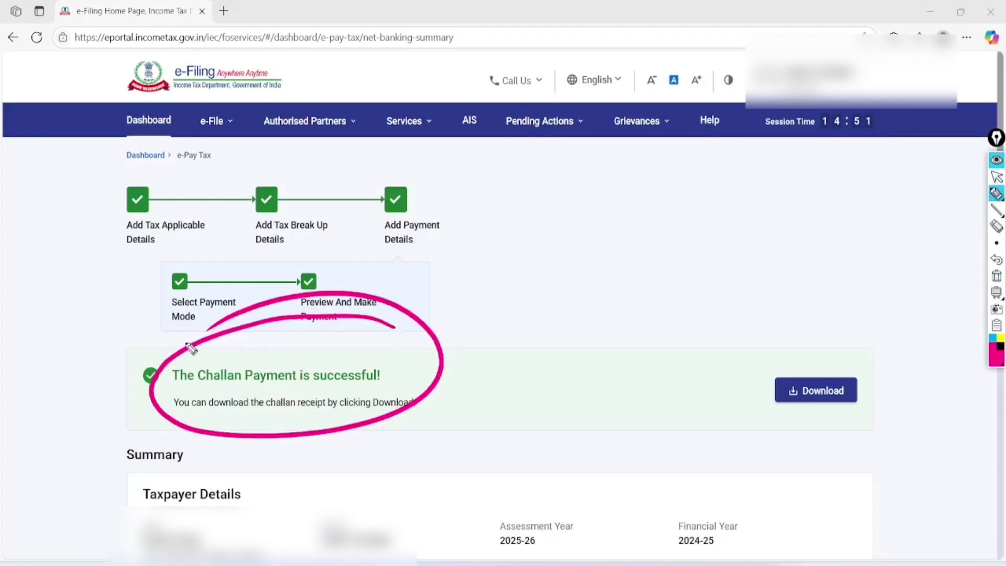
pyautogui.click(996, 177)
pyautogui.click(997, 276)
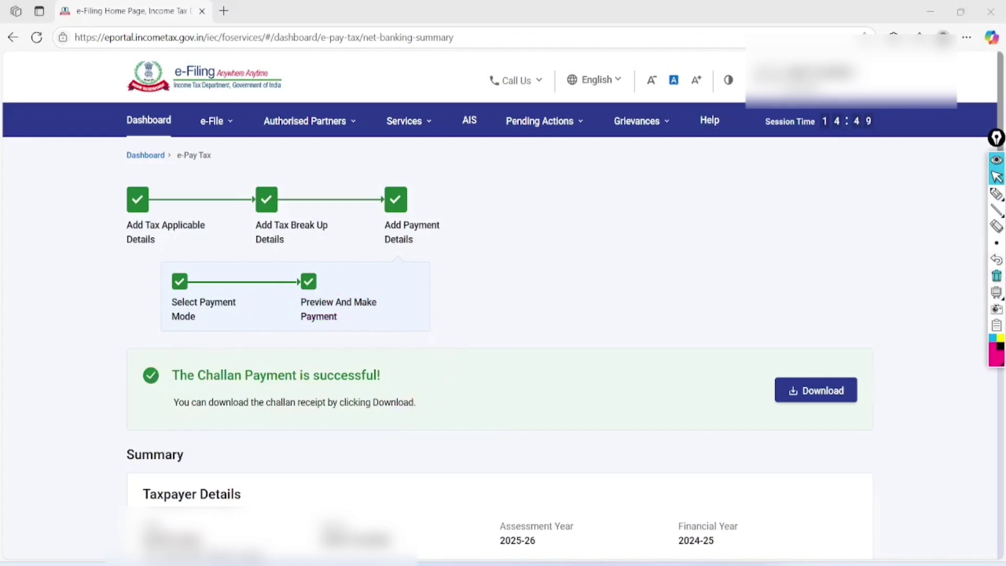
# Step: Mark the Download option below the payment summary, undo that mark and draw a pen stroke beside the summary details
pyautogui.scroll(-5, 996, 276)
pyautogui.scroll(-1, 497, 314)
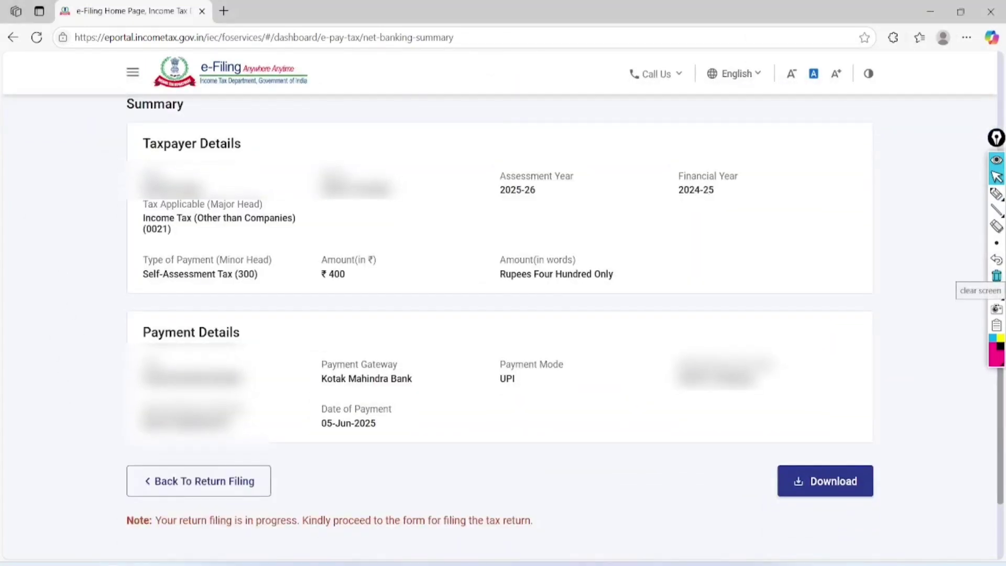
pyautogui.click(996, 193)
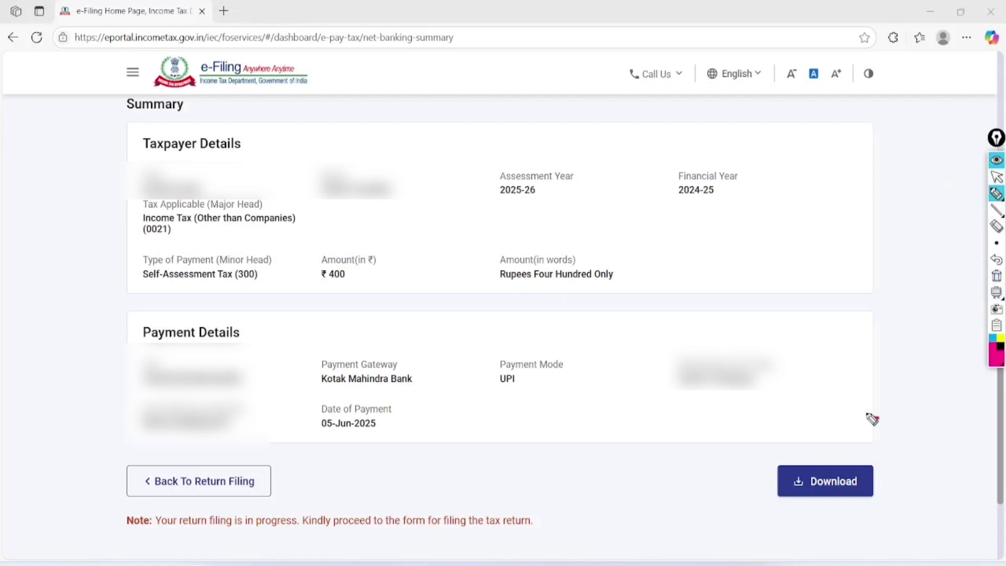
pyautogui.moveTo(873, 417)
pyautogui.mouseDown()
pyautogui.moveTo(891, 514)
pyautogui.moveTo(837, 403)
pyautogui.mouseUp()
pyautogui.click(997, 258)
pyautogui.moveTo(100, 261); pyautogui.dragTo(30, 432)
pyautogui.click(997, 177)
# Step: Circle the Download option beside the payment success message and clear all pen marks
pyautogui.scroll(4, 498, 314)
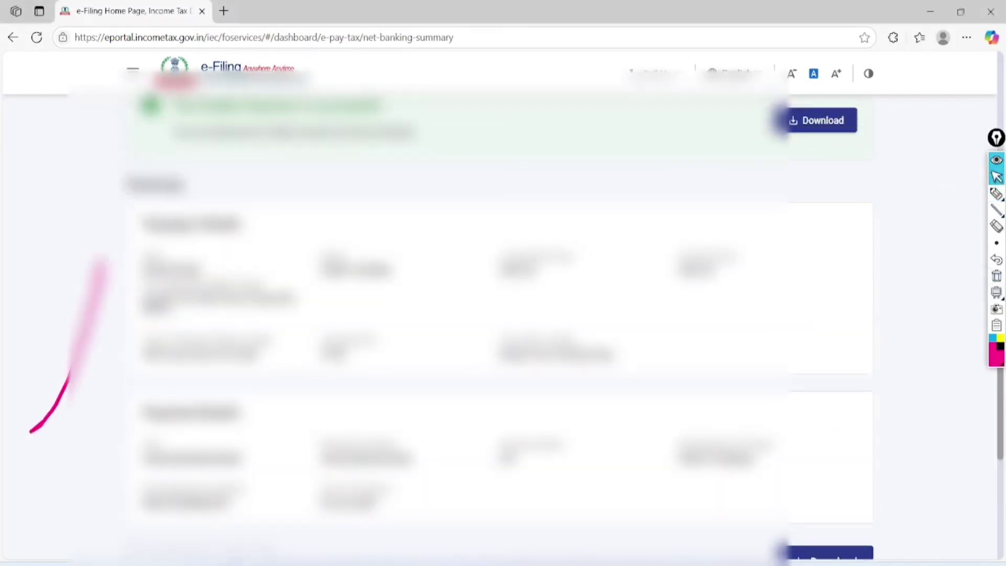
pyautogui.click(996, 193)
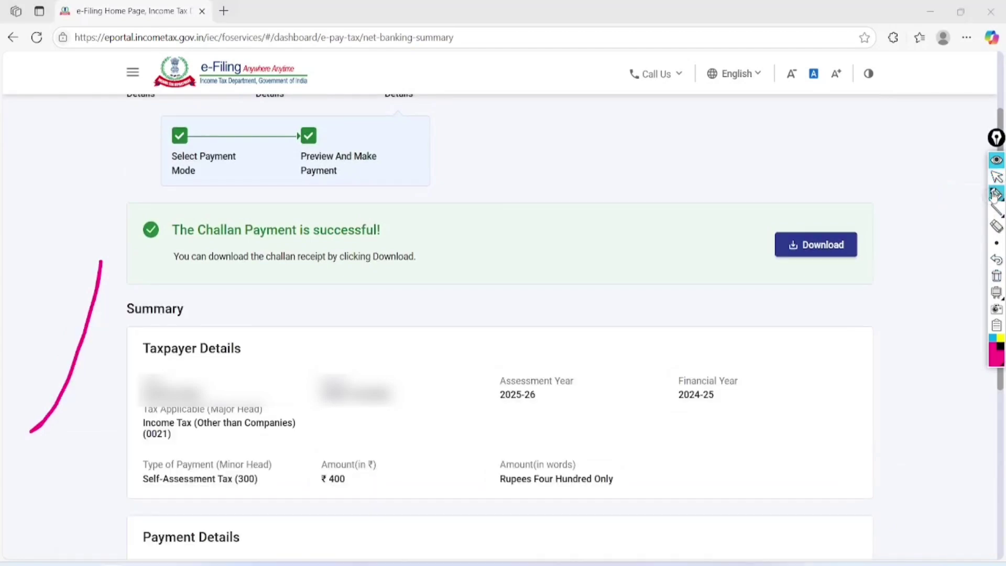
pyautogui.moveTo(889, 208)
pyautogui.mouseDown()
pyautogui.moveTo(766, 297)
pyautogui.moveTo(797, 201)
pyautogui.mouseUp()
pyautogui.click(996, 177)
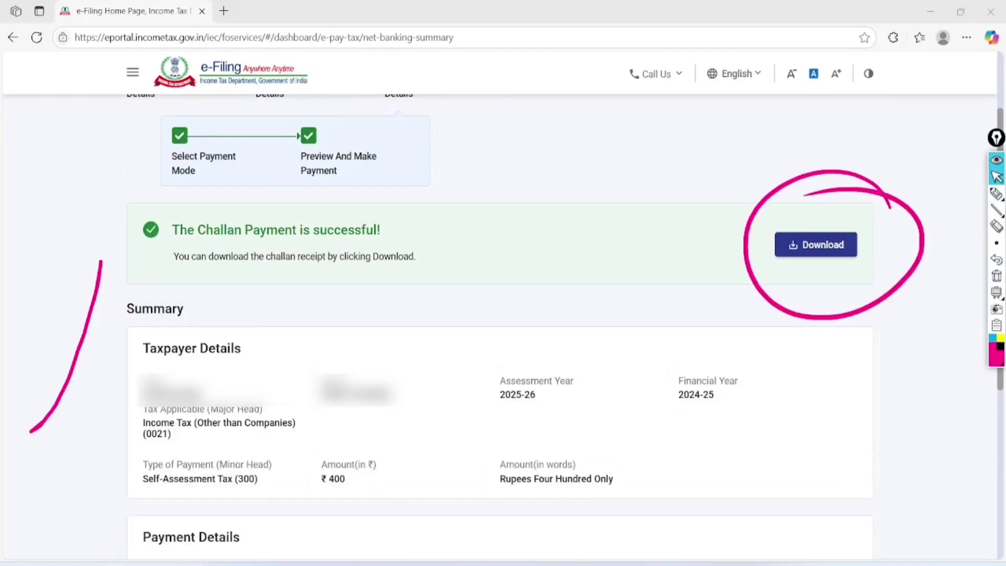
pyautogui.click(996, 276)
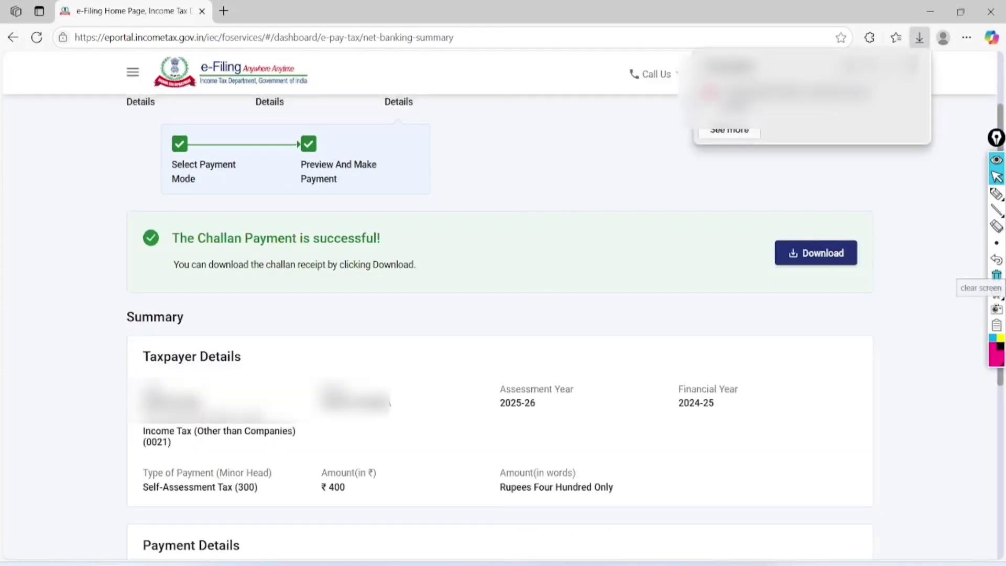
# Step: Download the challan receipt and open the downloaded PDF
pyautogui.hotkey('ctrl', 'j')
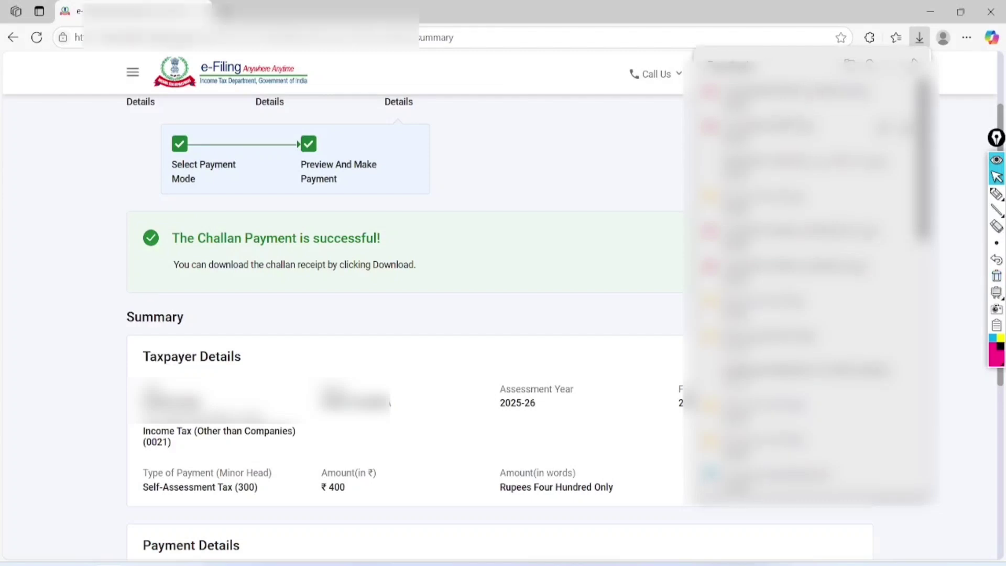
pyautogui.press('Return')
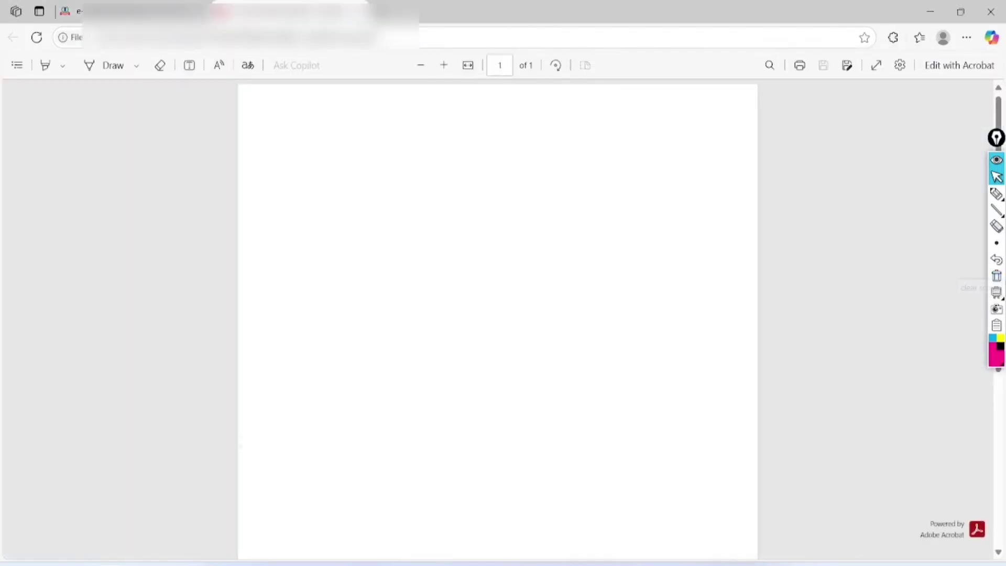
# Step: Enlarge the challan receipt PDF and mark the BSR code and Challan No rows and their values with the pen
pyautogui.scroll(-3, 498, 320)
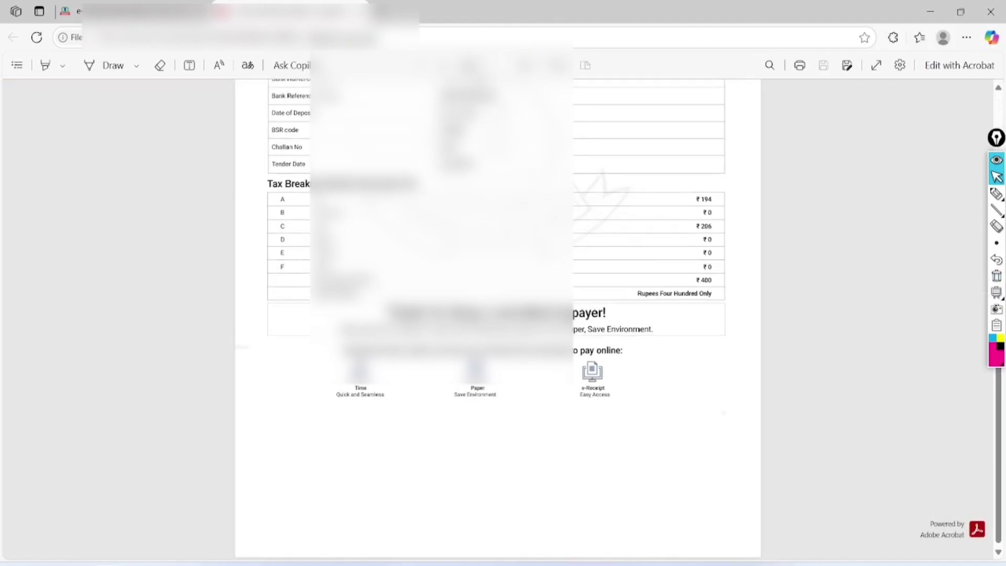
pyautogui.hotkey('ctrl', '+')
pyautogui.hotkey('ctrl', '+')
pyautogui.scroll(4, 498, 320)
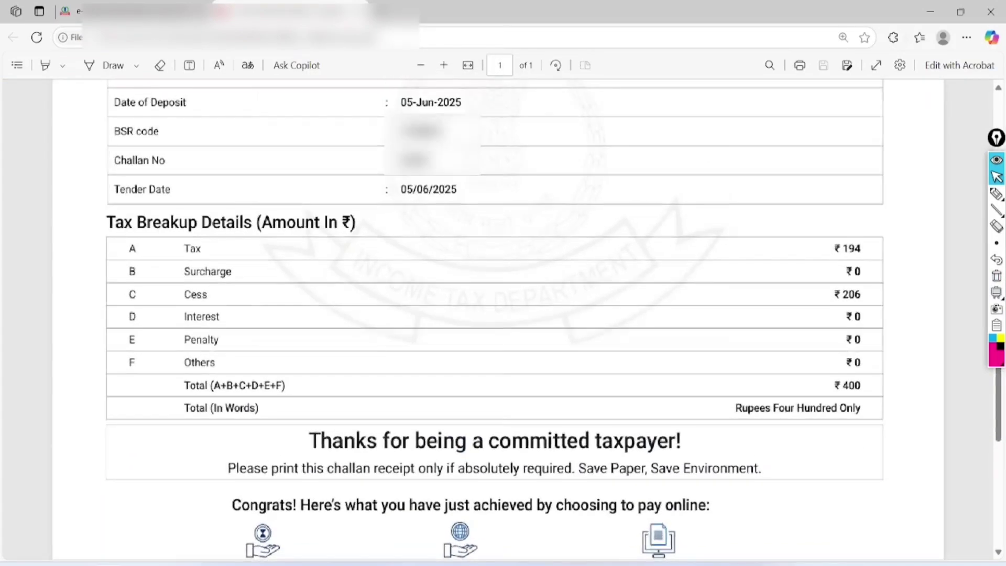
pyautogui.click(996, 194)
pyautogui.moveTo(160, 111)
pyautogui.mouseDown()
pyautogui.moveTo(95, 137)
pyautogui.moveTo(176, 131)
pyautogui.moveTo(157, 117)
pyautogui.mouseUp()
pyautogui.moveTo(445, 123)
pyautogui.mouseDown()
pyautogui.moveTo(474, 126)
pyautogui.moveTo(609, 89)
pyautogui.mouseUp()
pyautogui.moveTo(95, 177); pyautogui.dragTo(190, 169)
pyautogui.moveTo(454, 170); pyautogui.dragTo(600, 135)
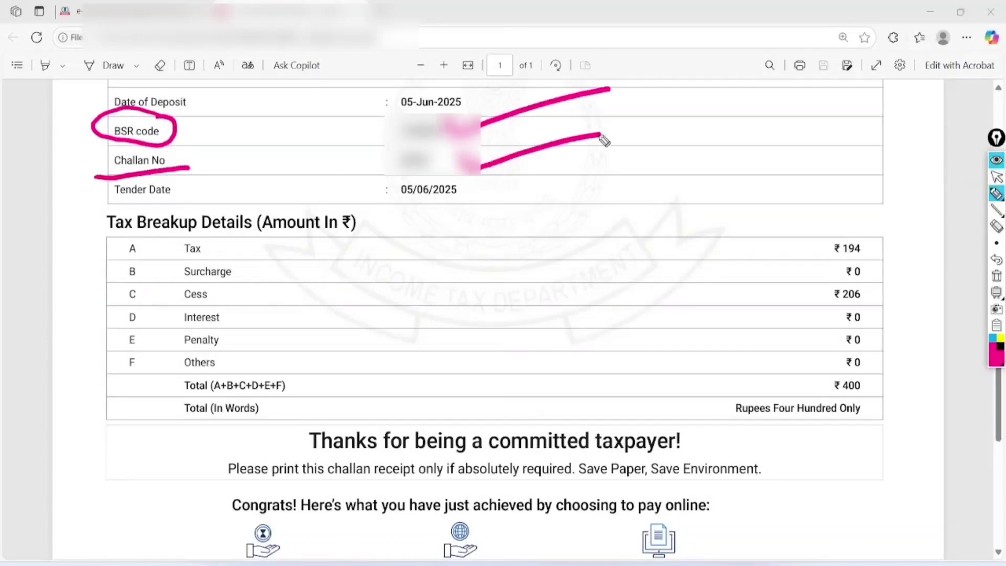
# Step: Underline Tender Date, tick its value, circle the ₹ 400 total and clear all pen marks
pyautogui.moveTo(91, 206); pyautogui.dragTo(209, 202)
pyautogui.moveTo(479, 182)
pyautogui.mouseDown()
pyautogui.moveTo(483, 196)
pyautogui.moveTo(571, 178)
pyautogui.mouseUp()
pyautogui.moveTo(885, 373)
pyautogui.mouseDown()
pyautogui.moveTo(823, 373)
pyautogui.moveTo(835, 426)
pyautogui.moveTo(797, 377)
pyautogui.mouseUp()
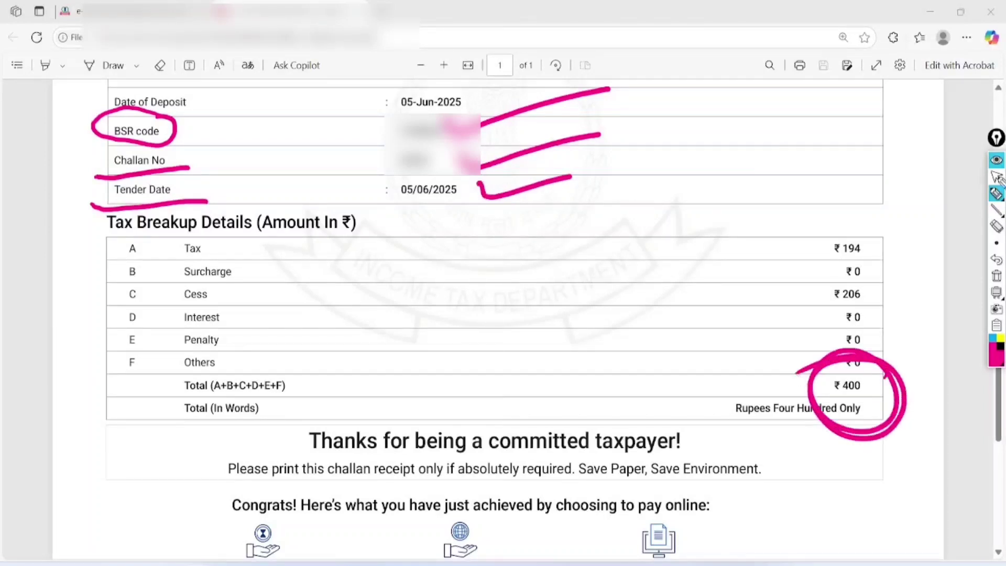
pyautogui.click(996, 178)
pyautogui.click(996, 275)
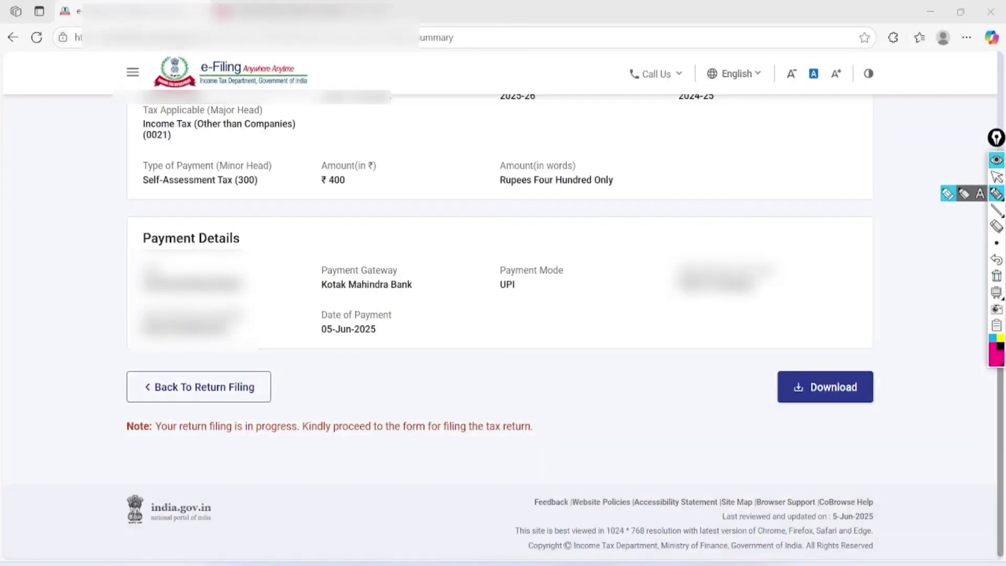
# Step: Outline the return filing note and circle Back To Return Filing on the payment summary, then clear the marks
pyautogui.moveTo(152, 443)
pyautogui.mouseDown()
pyautogui.moveTo(463, 448)
pyautogui.moveTo(548, 416)
pyautogui.moveTo(337, 406)
pyautogui.moveTo(155, 422)
pyautogui.moveTo(147, 453)
pyautogui.mouseUp()
pyautogui.moveTo(286, 362)
pyautogui.mouseDown()
pyautogui.moveTo(109, 404)
pyautogui.moveTo(115, 371)
pyautogui.moveTo(278, 340)
pyautogui.mouseUp()
pyautogui.moveTo(35, 385)
pyautogui.mouseDown()
pyautogui.moveTo(79, 399)
pyautogui.moveTo(123, 360)
pyautogui.mouseUp()
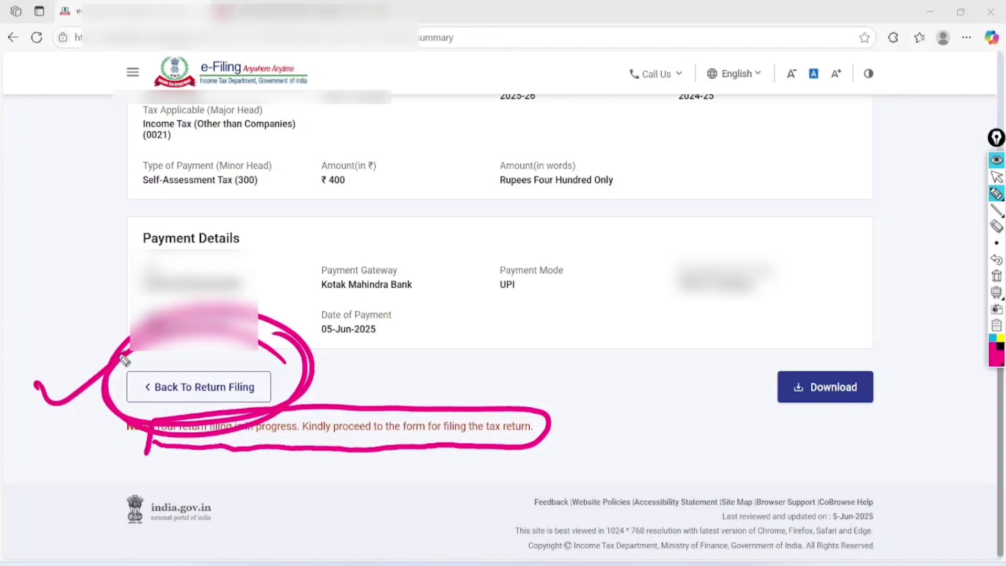
pyautogui.click(995, 177)
pyautogui.click(996, 276)
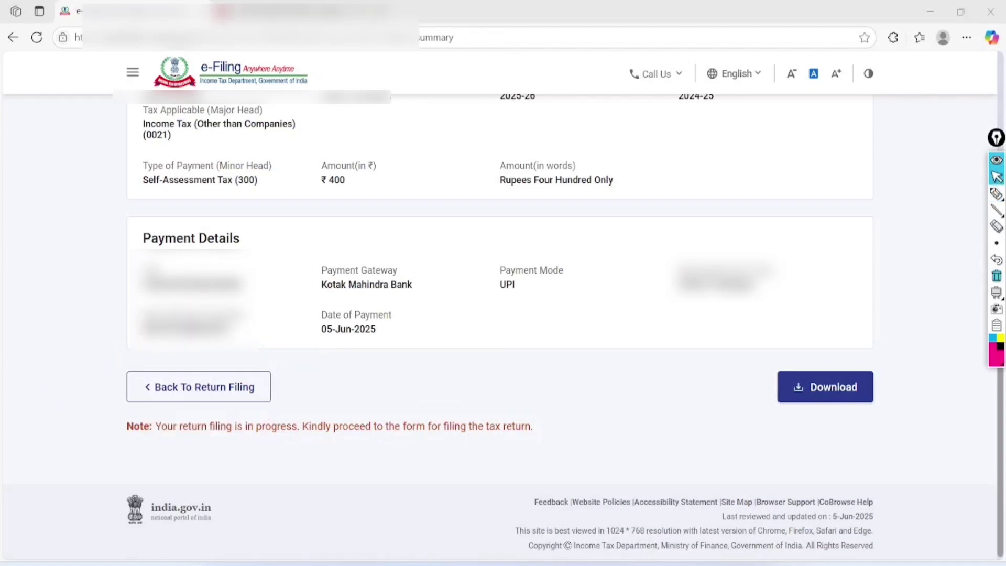
# Step: Go back to return filing and continue with assessment year 2025-26 in Online mode
pyautogui.scroll(1, 503, 315)
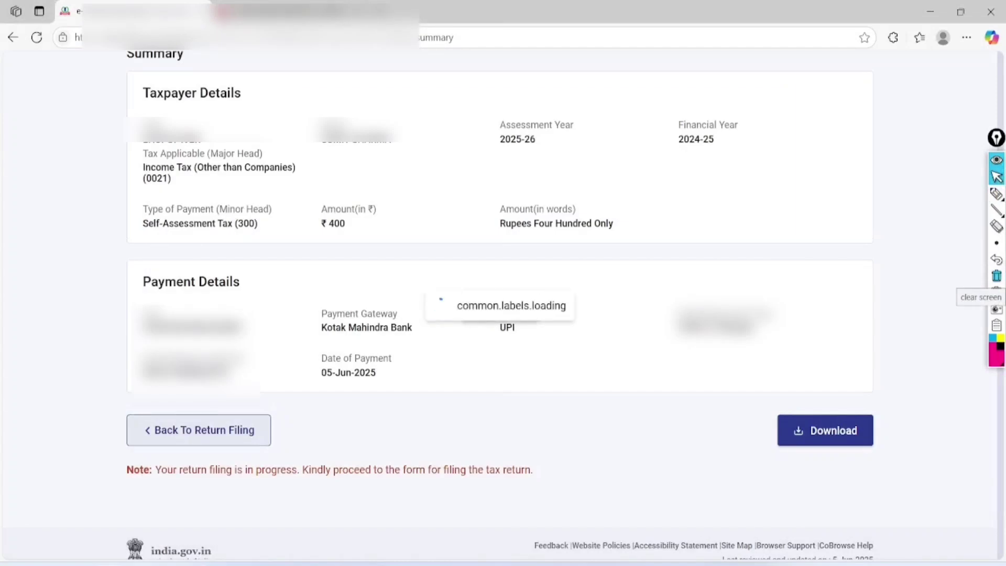
pyautogui.scroll(-1, 502, 314)
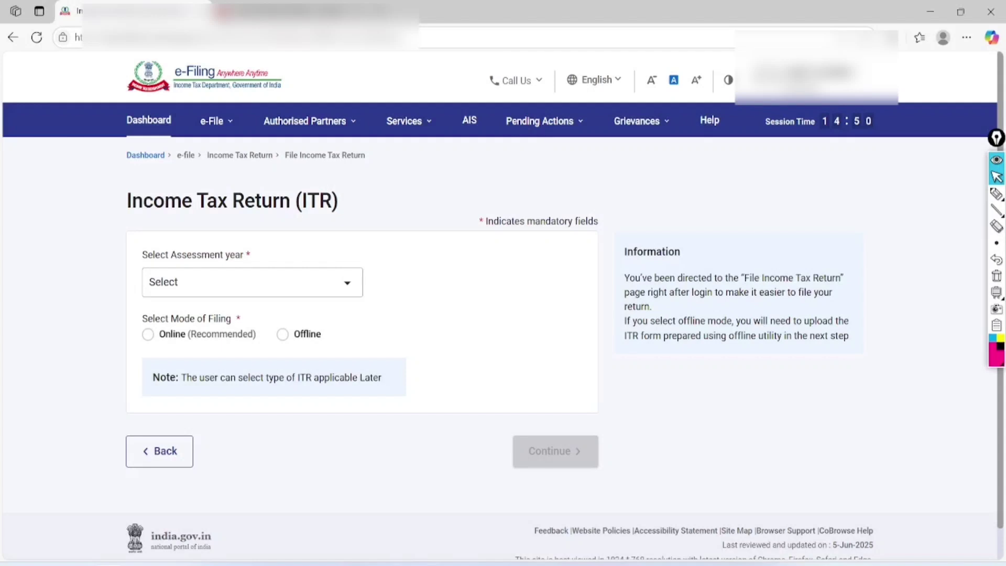
pyautogui.click(252, 281)
pyautogui.click(202, 341)
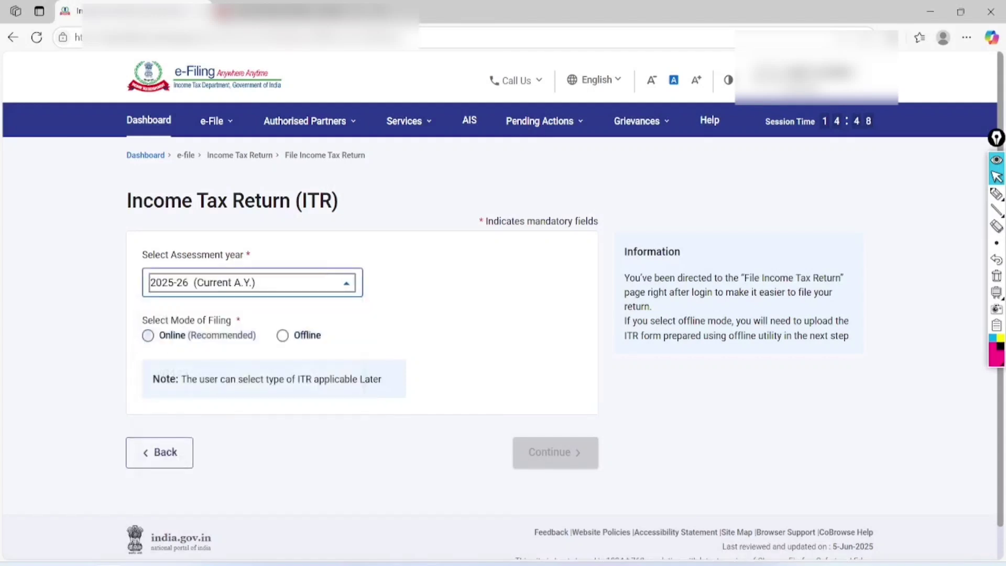
pyautogui.click(147, 334)
pyautogui.click(555, 451)
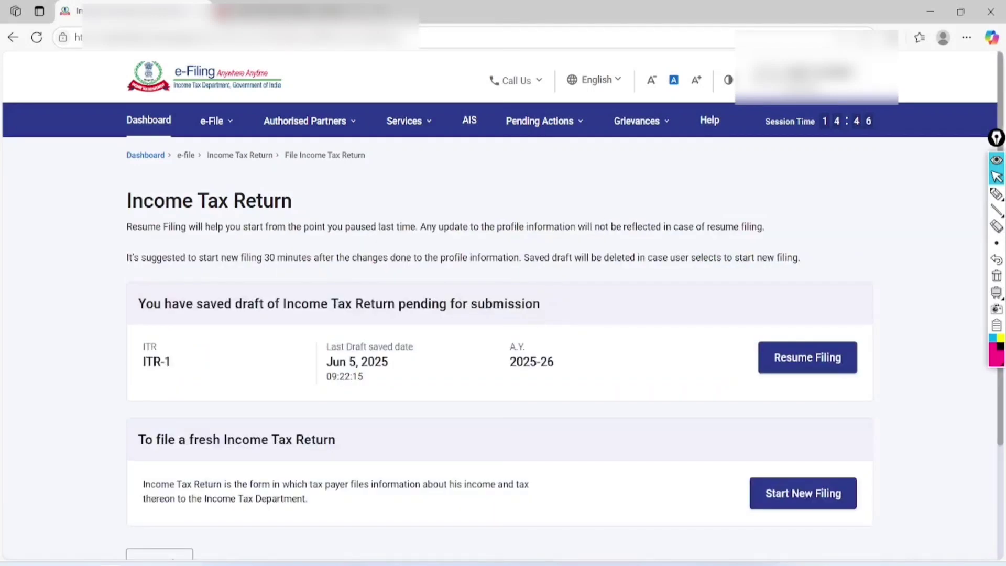
# Step: Circle and tick the Resume Filing option, clear the marks and resume the saved ITR-1 draft
pyautogui.click(997, 194)
pyautogui.moveTo(854, 312)
pyautogui.mouseDown()
pyautogui.moveTo(781, 407)
pyautogui.moveTo(810, 425)
pyautogui.moveTo(809, 375)
pyautogui.mouseUp()
pyautogui.moveTo(630, 349); pyautogui.dragTo(697, 343)
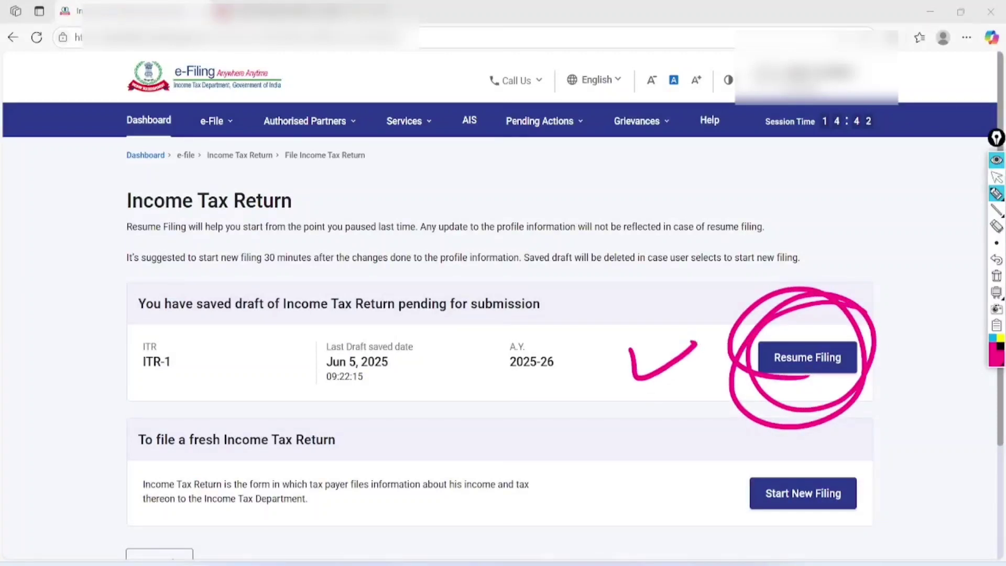
pyautogui.click(997, 177)
pyautogui.click(996, 275)
pyautogui.click(807, 358)
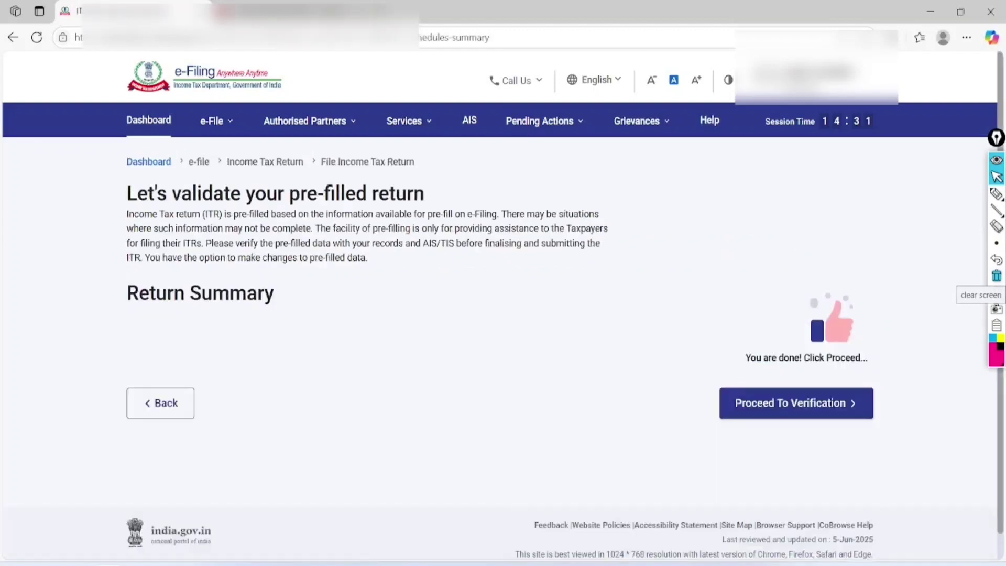
# Step: Circle the Proceed To Verification option, clear the mark and proceed to verification
pyautogui.click(997, 194)
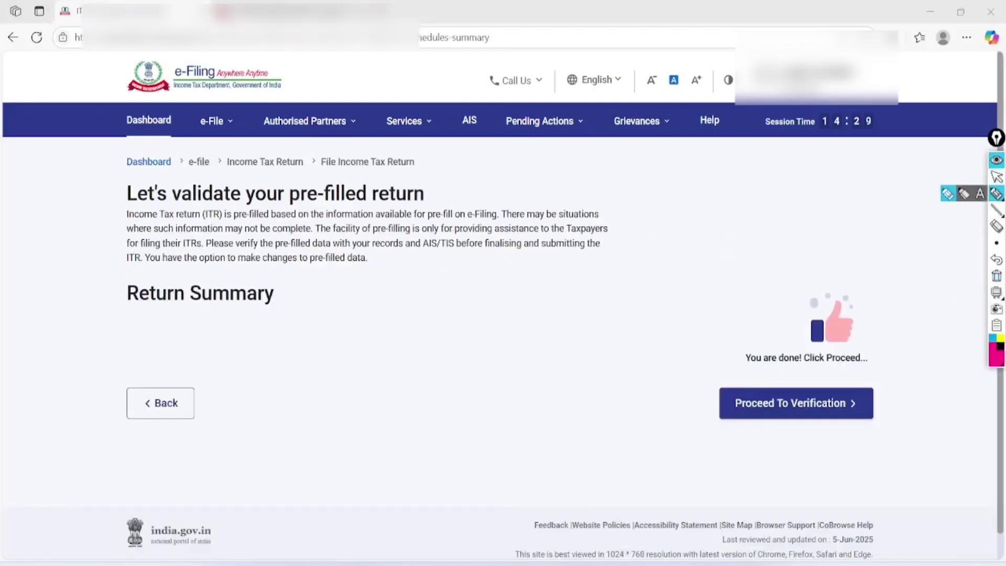
pyautogui.moveTo(901, 293)
pyautogui.mouseDown()
pyautogui.moveTo(792, 247)
pyautogui.moveTo(897, 381)
pyautogui.moveTo(857, 271)
pyautogui.mouseUp()
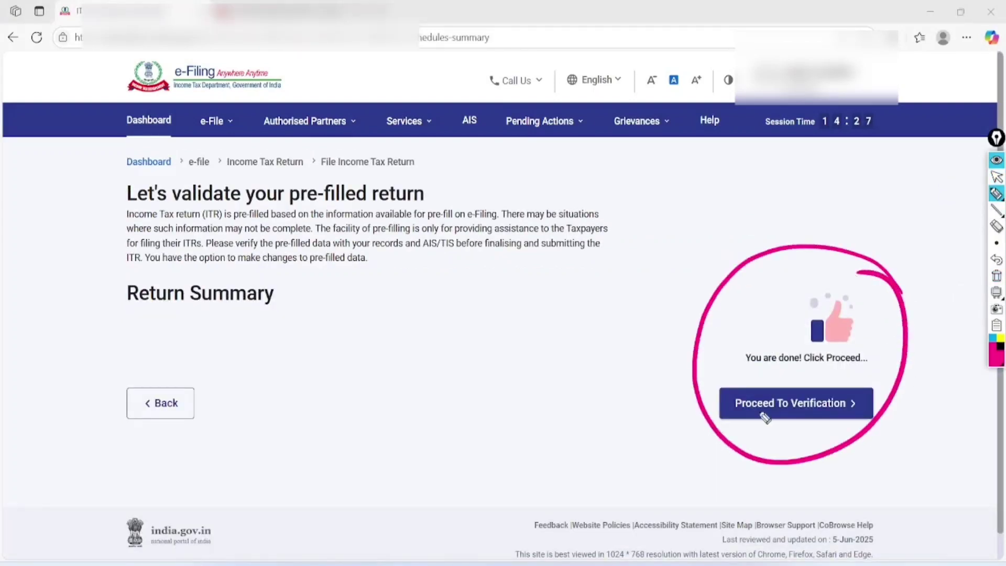
pyautogui.click(996, 177)
pyautogui.click(997, 276)
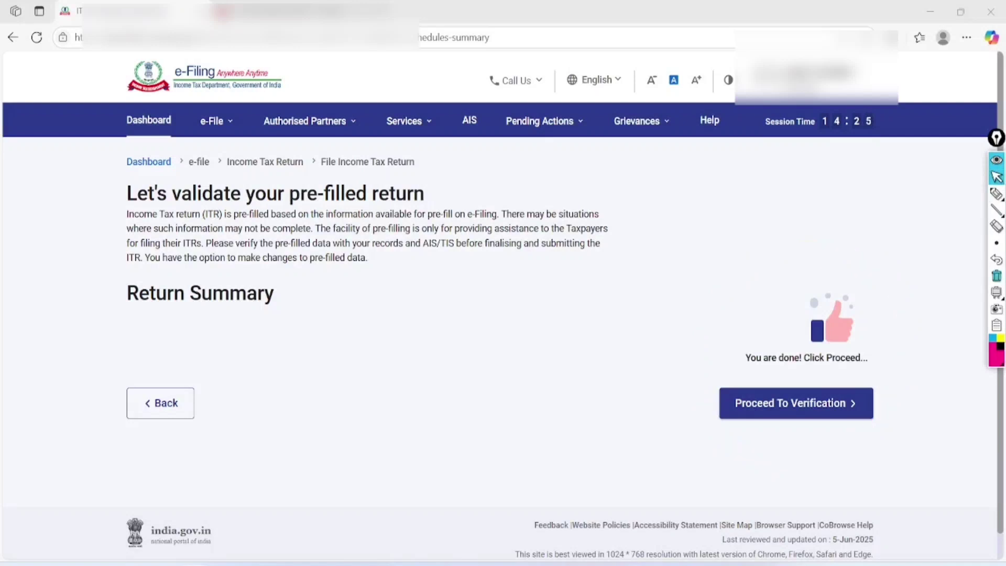
pyautogui.click(796, 402)
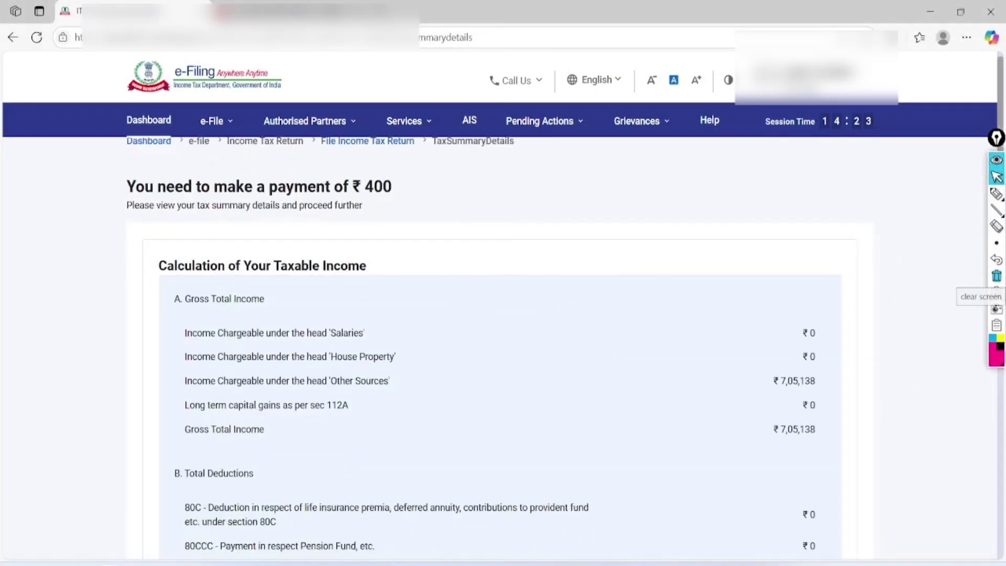
# Step: Circle the ₹ 400 payment message, add a tick beside it and clear the marks
pyautogui.click(997, 194)
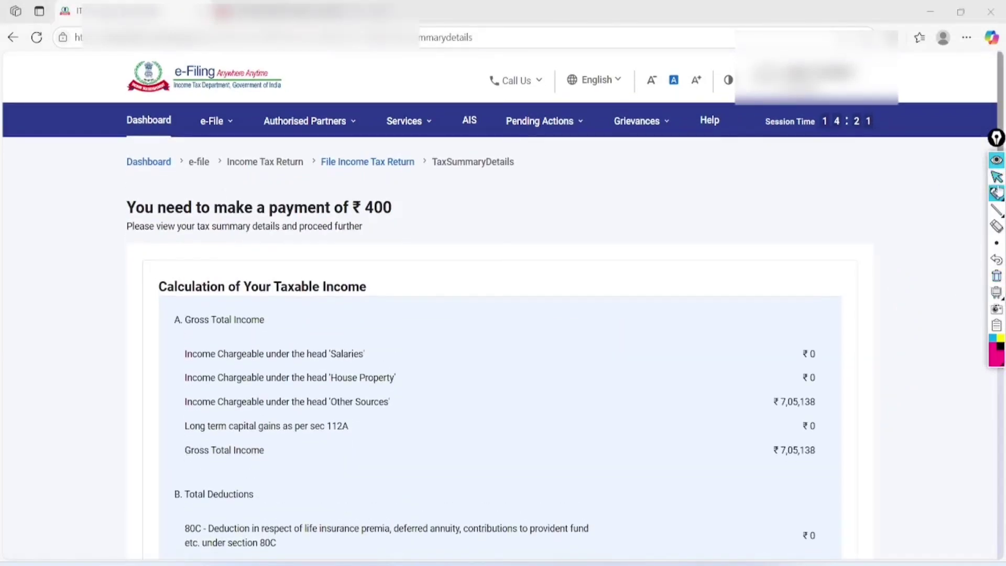
pyautogui.moveTo(416, 165)
pyautogui.mouseDown()
pyautogui.moveTo(384, 139)
pyautogui.moveTo(252, 278)
pyautogui.moveTo(373, 139)
pyautogui.mouseUp()
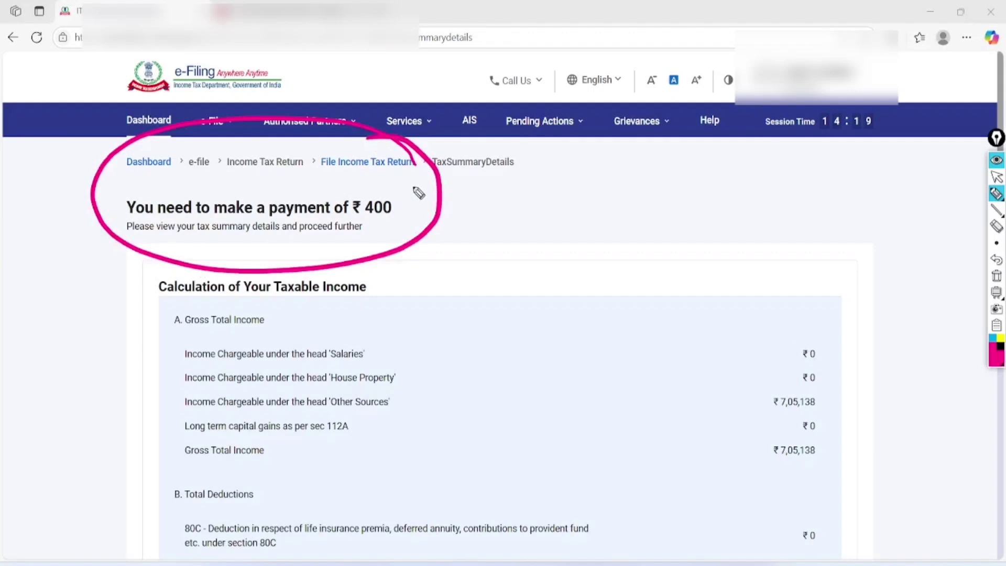
pyautogui.moveTo(415, 196); pyautogui.dragTo(575, 162)
pyautogui.click(996, 177)
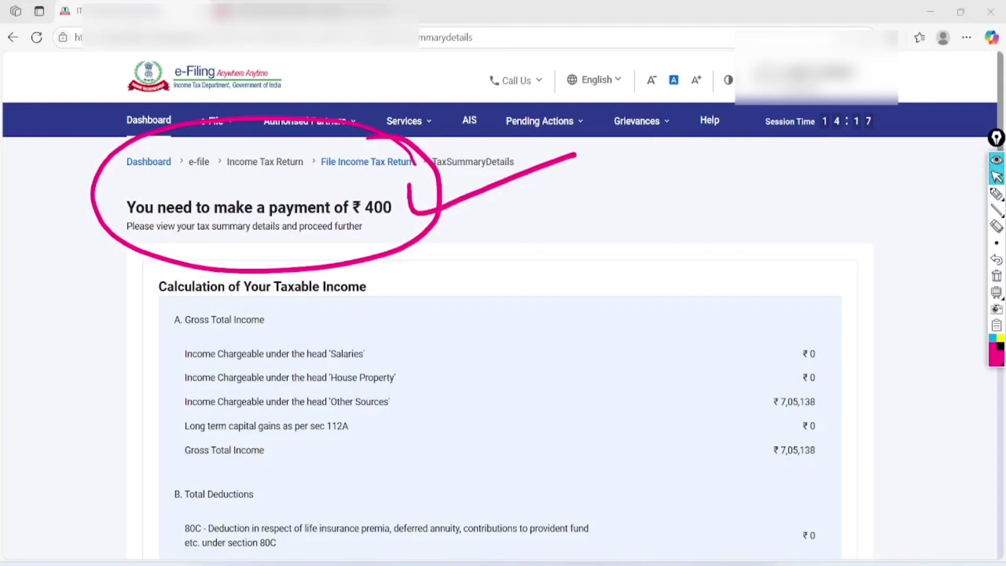
pyautogui.click(997, 276)
# Step: Return from the tax summary details to the Return Summary and open the Tax Paid schedule
pyautogui.scroll(-7, 996, 276)
pyautogui.scroll(-10, 997, 276)
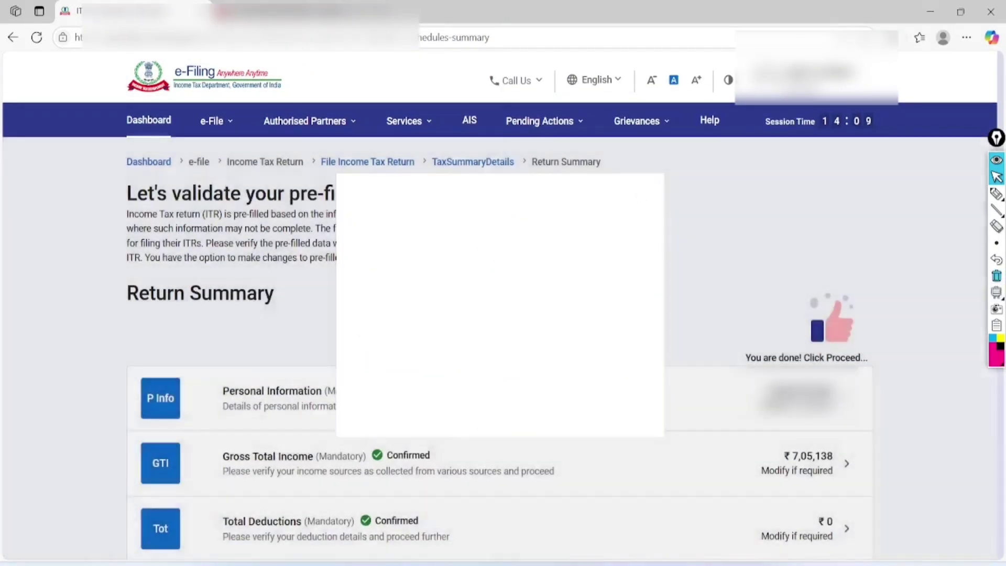
pyautogui.scroll(-7, 503, 314)
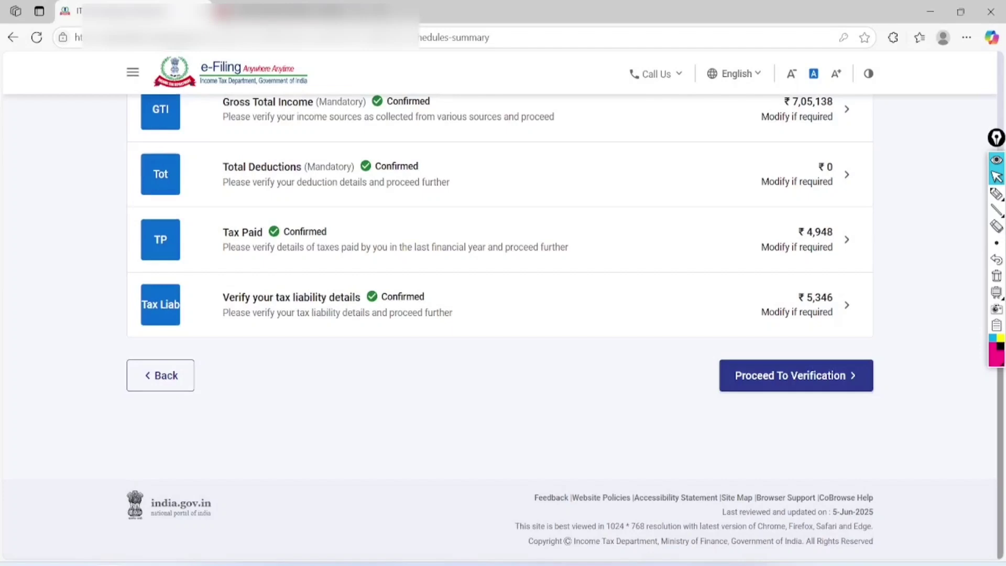
pyautogui.click(269, 247)
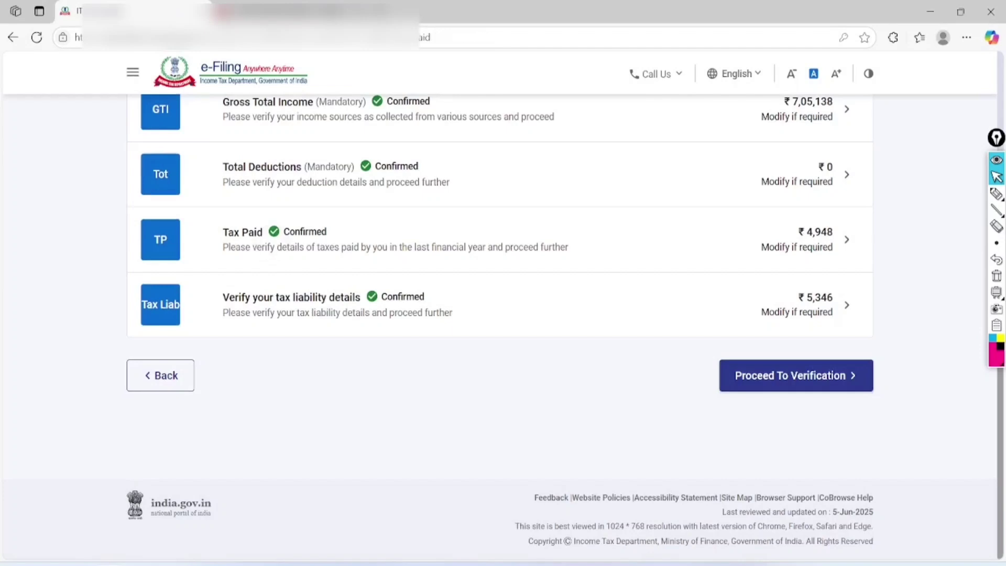
# Step: Expand Advance tax and Self-Assessment tax payments and open a new payment entry
pyautogui.scroll(5, 269, 247)
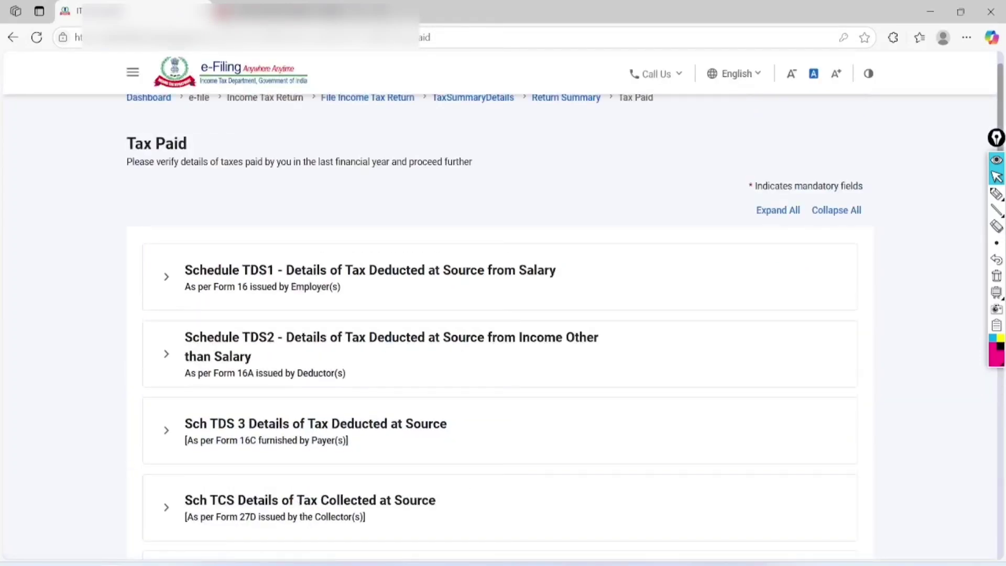
pyautogui.scroll(-4, 503, 314)
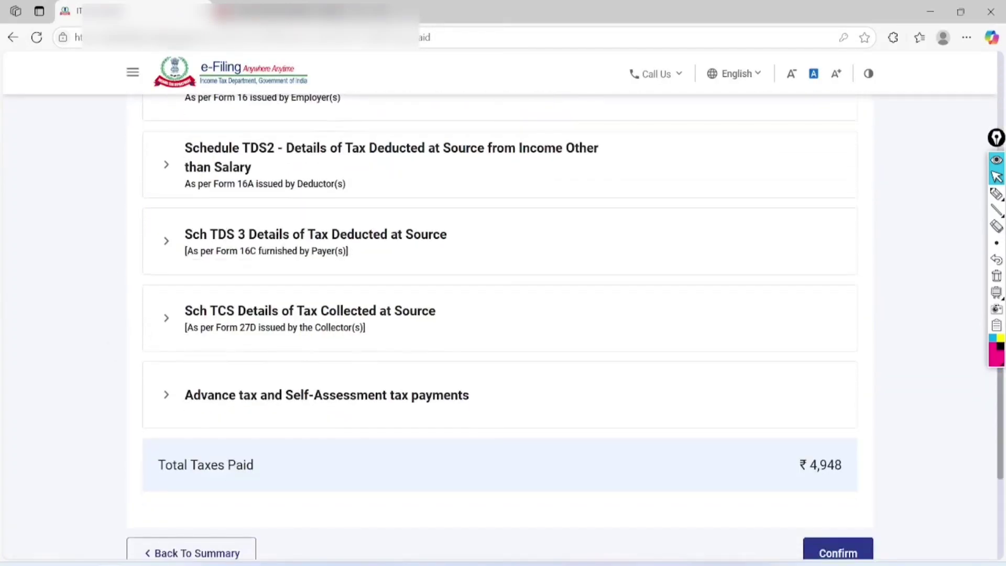
pyautogui.click(327, 395)
pyautogui.scroll(-5, 503, 314)
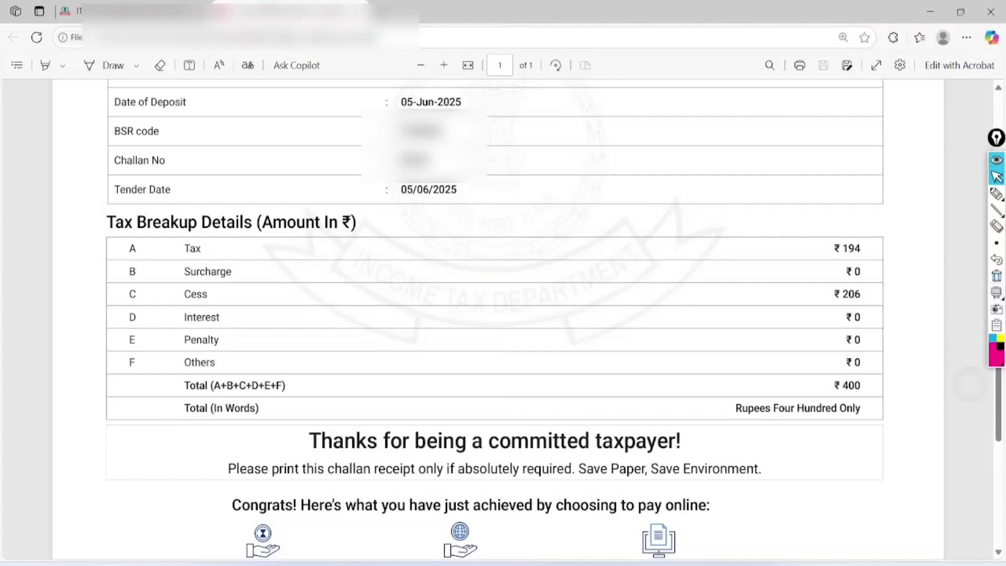
# Step: Copy the BSR code from the challan receipt into the payment entry and set the Date of Deposit to 05-Jun-2025
pyautogui.doubleClick(422, 131)
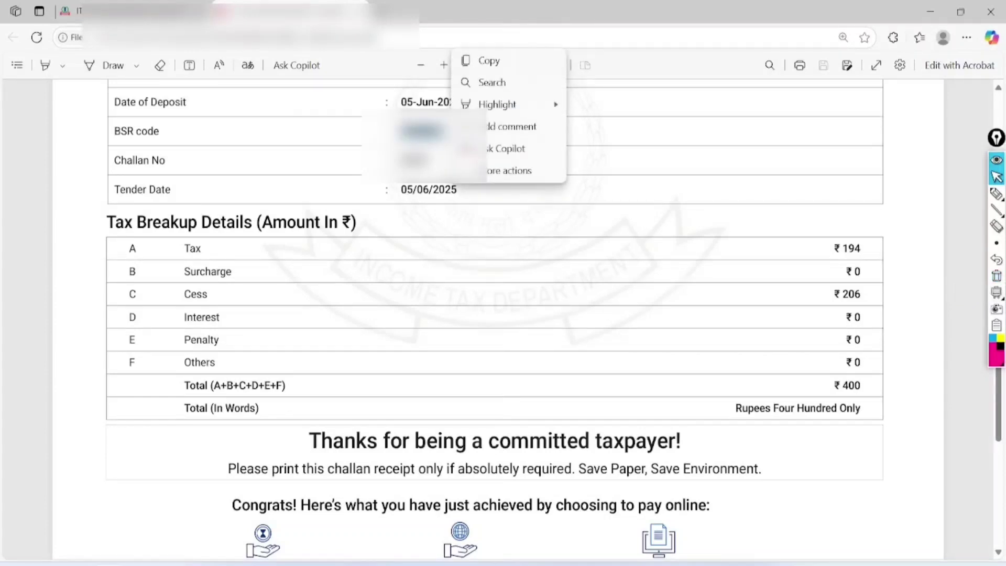
pyautogui.hotkey('ctrl', 'c')
pyautogui.click(138, 11)
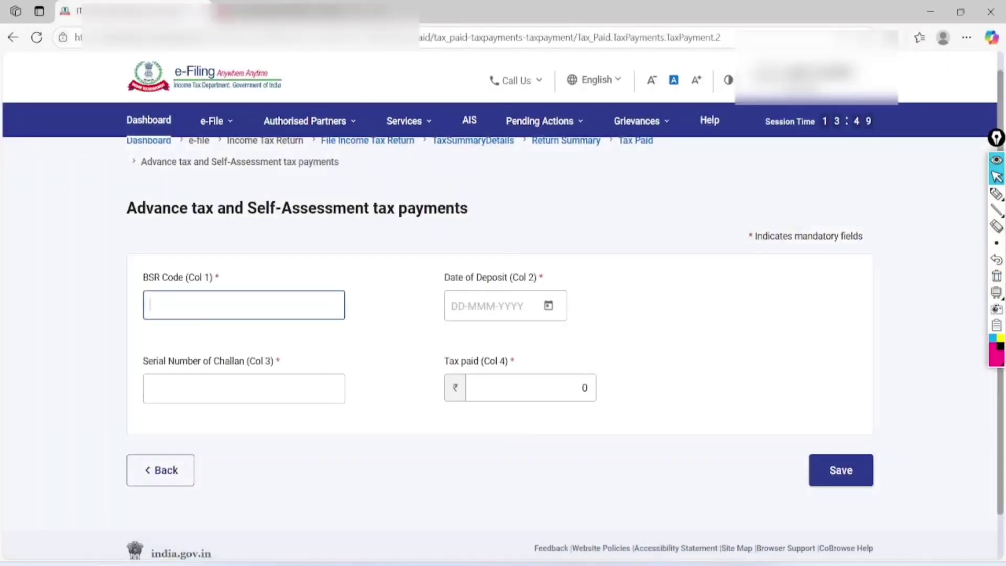
pyautogui.hotkey('ctrl', 'v')
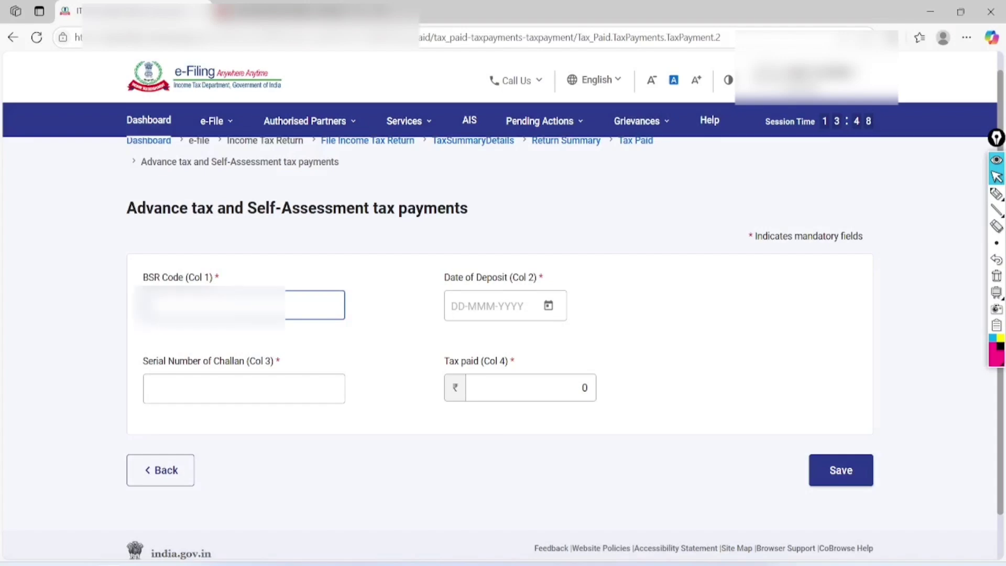
pyautogui.click(548, 305)
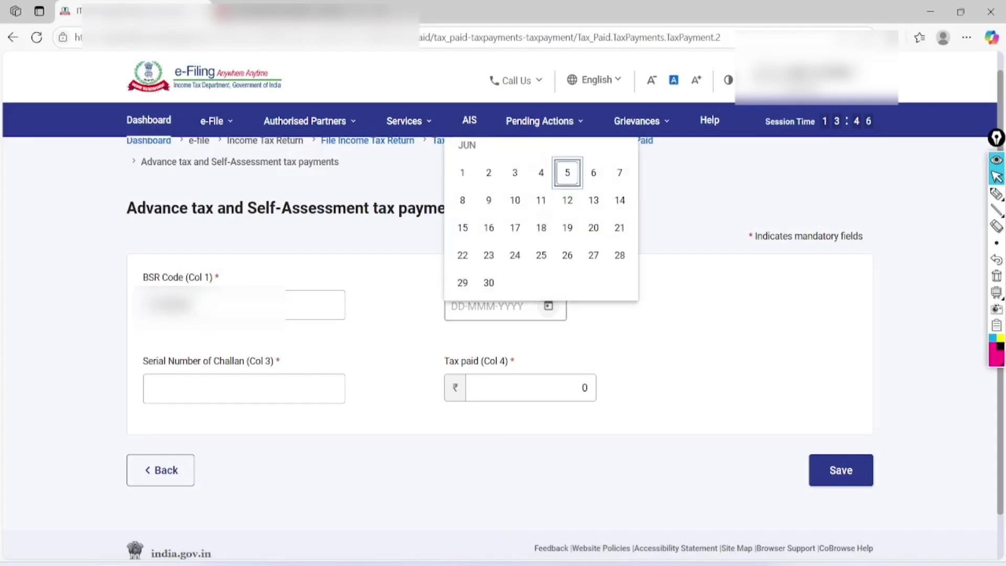
pyautogui.click(568, 171)
# Step: Copy the challan number from the receipt into Serial Number of Challan and set Tax paid to 400
pyautogui.click(285, 11)
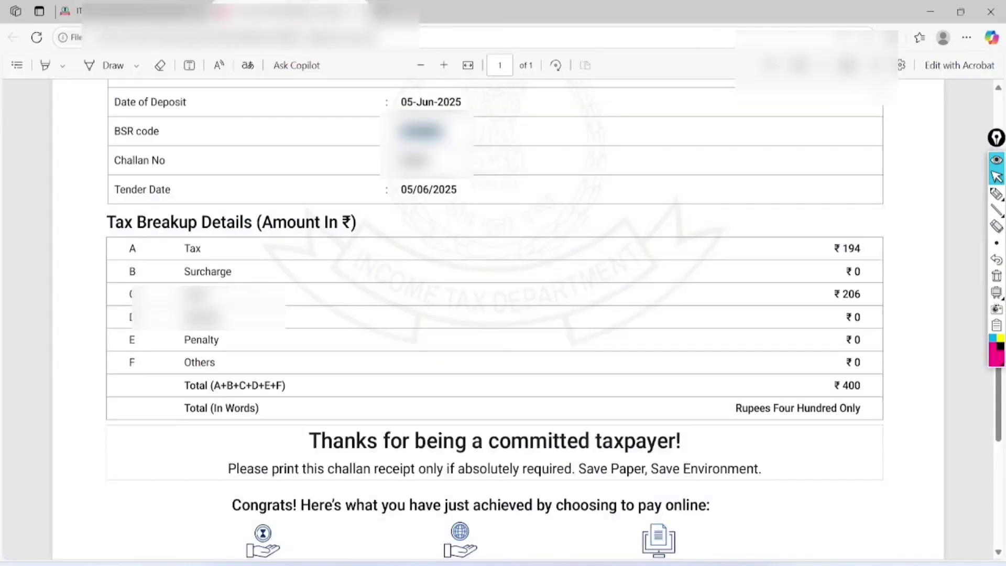
pyautogui.hotkey('ctrl', 'shift', 'Tab')
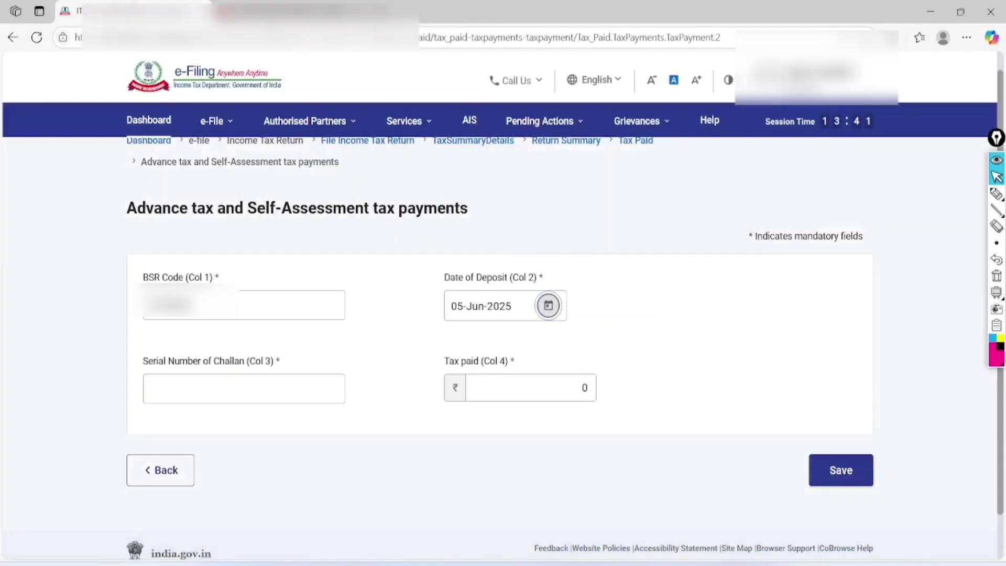
pyautogui.click(243, 388)
pyautogui.hotkey('ctrl', 'v')
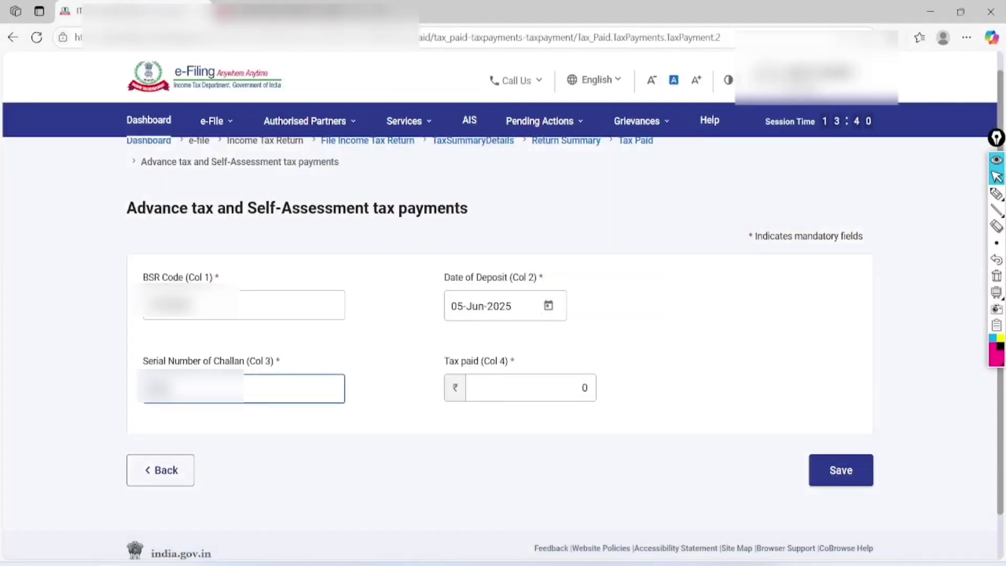
pyautogui.click(582, 387)
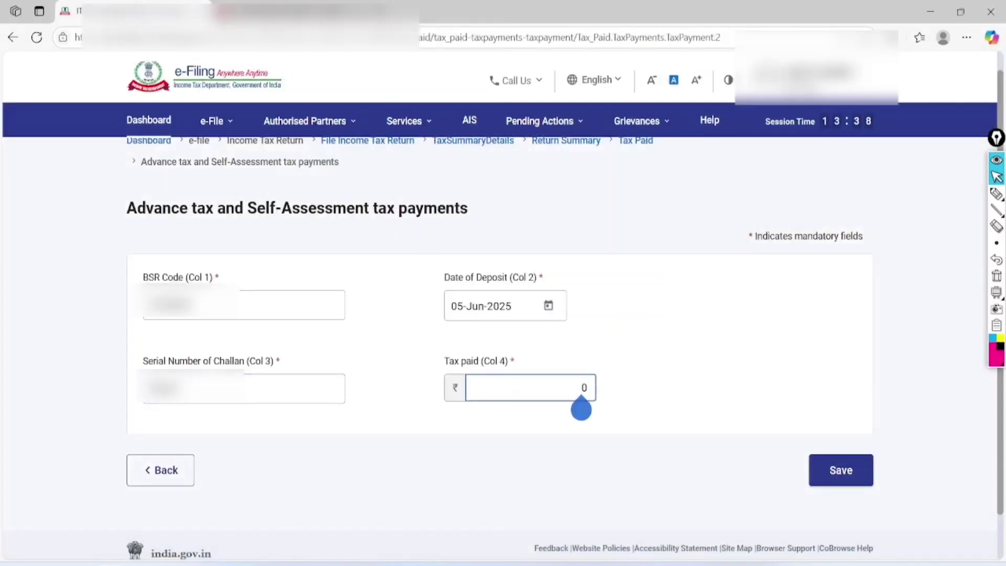
pyautogui.write('400')
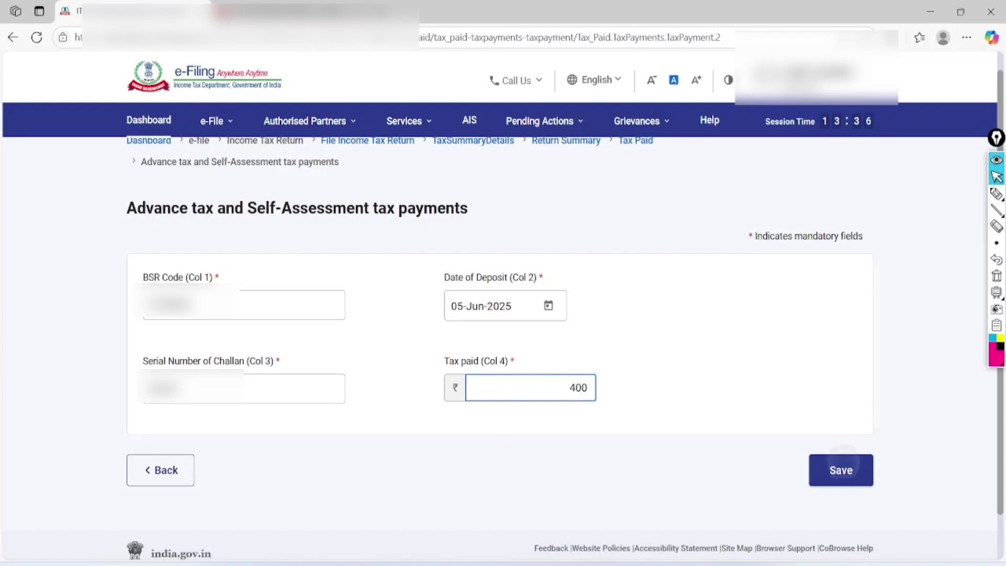
# Step: Save the self-assessment payment entry and confirm the Tax Paid schedule to proceed to verification
pyautogui.click(840, 469)
pyautogui.scroll(-7, 502, 314)
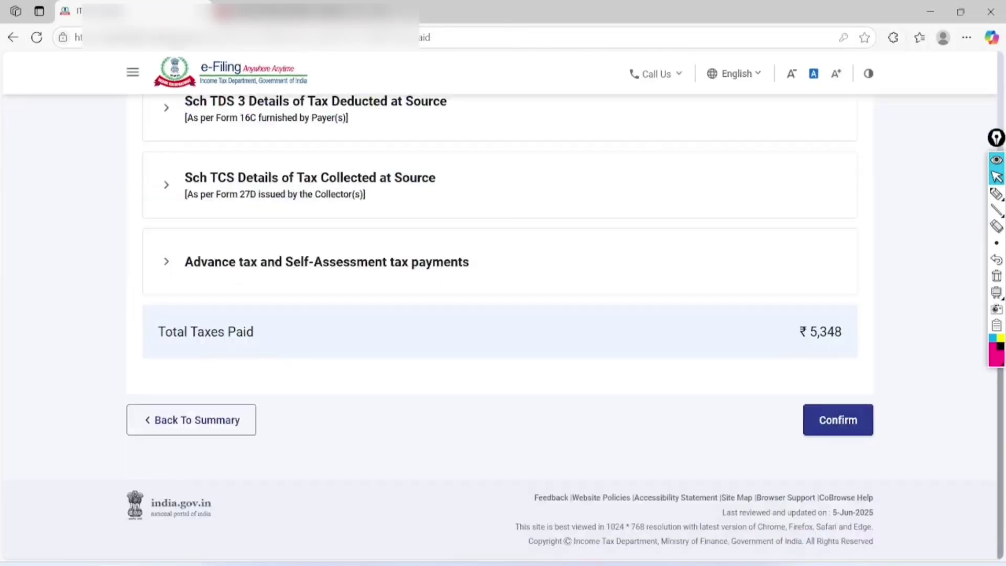
pyautogui.click(837, 419)
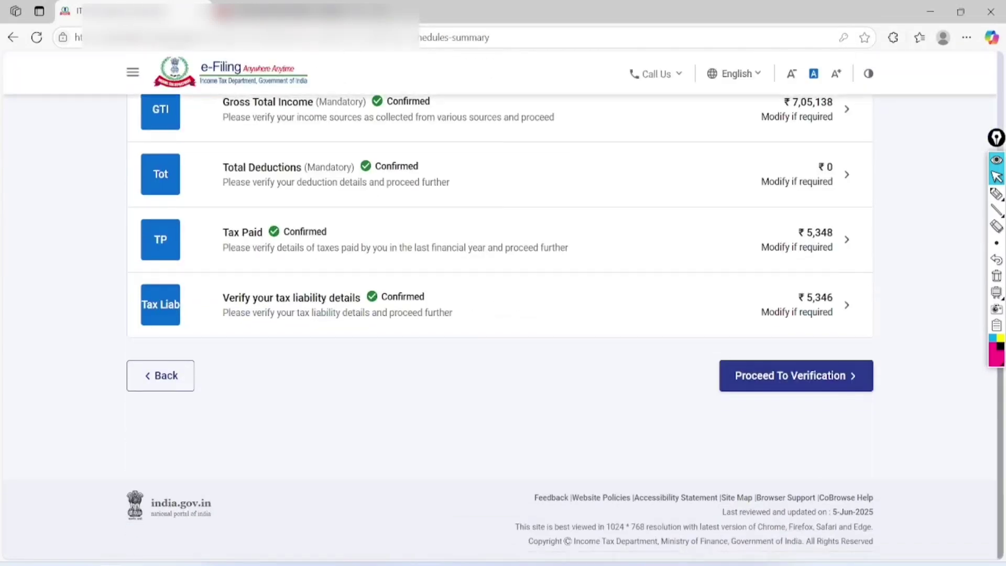
pyautogui.click(796, 375)
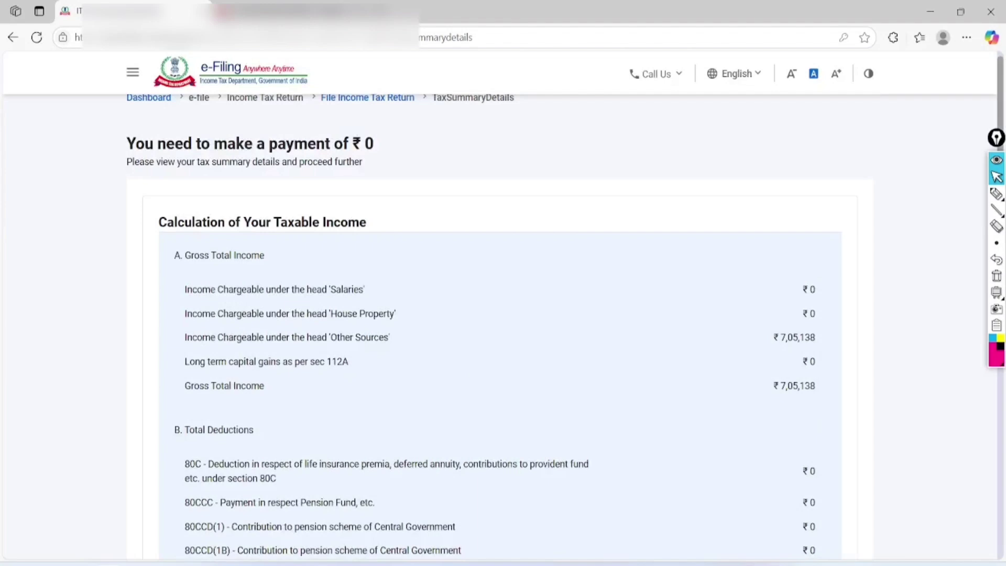
# Step: Circle the payment amount heading above the tax summary with the pink pen, and clear the mark
pyautogui.click(996, 194)
pyautogui.moveTo(401, 109)
pyautogui.mouseDown()
pyautogui.moveTo(283, 80)
pyautogui.moveTo(229, 217)
pyautogui.moveTo(329, 95)
pyautogui.mouseUp()
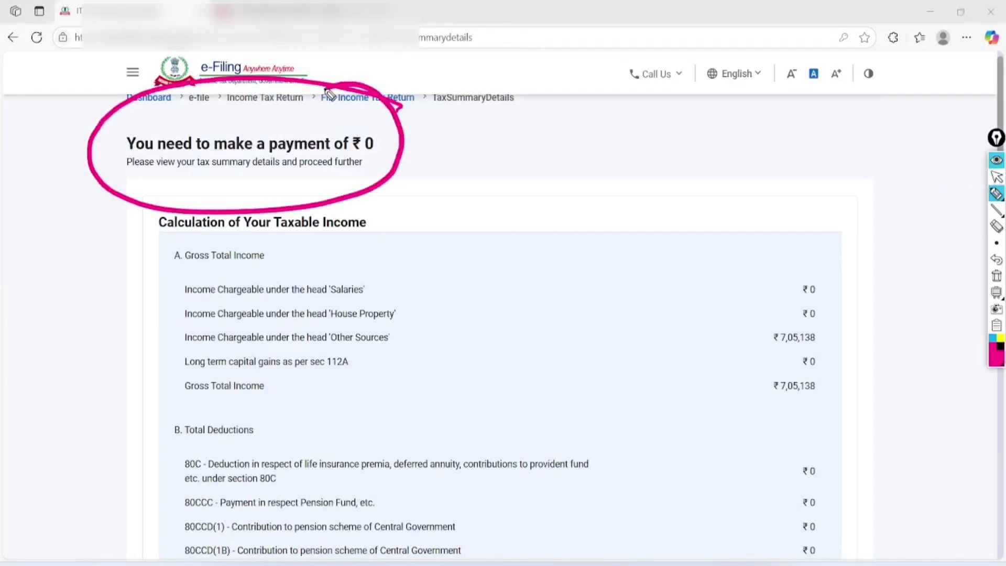
pyautogui.click(996, 177)
pyautogui.click(996, 276)
# Step: Write "SELF TAX" in pink above the Amount Payable/Refund values and double-underline both words
pyautogui.scroll(-20, 499, 324)
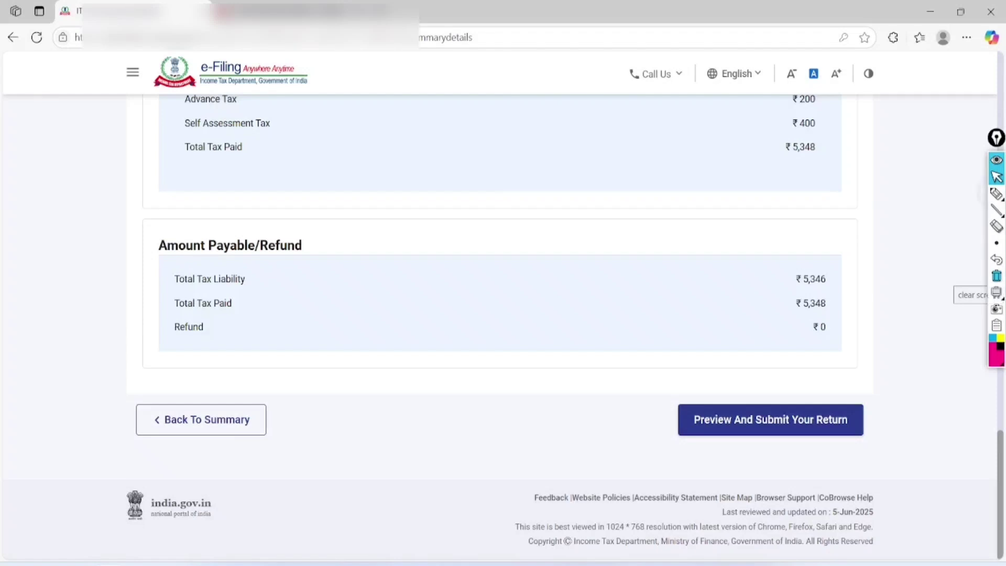
pyautogui.click(996, 194)
pyautogui.moveTo(396, 162); pyautogui.dragTo(377, 264)
pyautogui.moveTo(415, 217)
pyautogui.mouseDown()
pyautogui.moveTo(421, 225)
pyautogui.moveTo(489, 204)
pyautogui.moveTo(513, 157)
pyautogui.moveTo(513, 209)
pyautogui.moveTo(622, 112)
pyautogui.moveTo(671, 177)
pyautogui.moveTo(757, 171)
pyautogui.mouseUp()
pyautogui.moveTo(632, 239); pyautogui.dragTo(763, 184)
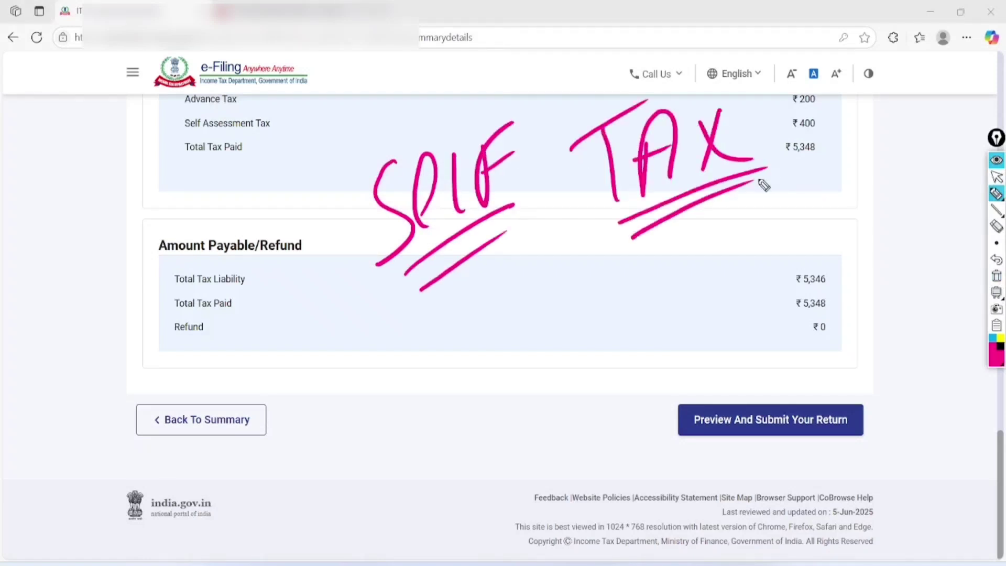
# Step: Write "Like" and "Sub" below SELF TAX, double-underline both words and circle "Sub"
pyautogui.moveTo(435, 309)
pyautogui.mouseDown()
pyautogui.moveTo(460, 386)
pyautogui.moveTo(474, 321)
pyautogui.moveTo(511, 328)
pyautogui.moveTo(484, 396)
pyautogui.moveTo(566, 337)
pyautogui.mouseUp()
pyautogui.moveTo(479, 428); pyautogui.dragTo(542, 377)
pyautogui.moveTo(643, 268)
pyautogui.mouseDown()
pyautogui.moveTo(655, 325)
pyautogui.moveTo(705, 291)
pyautogui.moveTo(711, 262)
pyautogui.mouseUp()
pyautogui.moveTo(664, 341); pyautogui.dragTo(712, 307)
pyautogui.moveTo(670, 349); pyautogui.dragTo(702, 321)
pyautogui.moveTo(722, 211)
pyautogui.mouseDown()
pyautogui.moveTo(628, 359)
pyautogui.moveTo(714, 221)
pyautogui.mouseUp()
# Step: Write "Share" in pink over the Amount Payable/Refund heading and double-underline it
pyautogui.moveTo(81, 204); pyautogui.dragTo(126, 340)
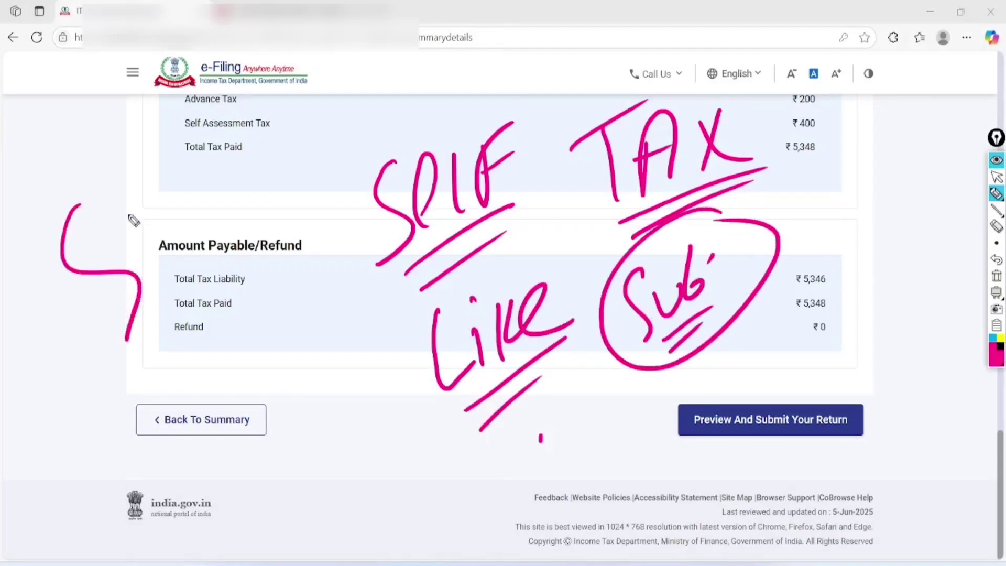
pyautogui.moveTo(116, 195)
pyautogui.mouseDown()
pyautogui.moveTo(251, 181)
pyautogui.moveTo(311, 152)
pyautogui.mouseUp()
pyautogui.moveTo(306, 179); pyautogui.dragTo(146, 319)
pyautogui.moveTo(246, 258); pyautogui.dragTo(188, 302)
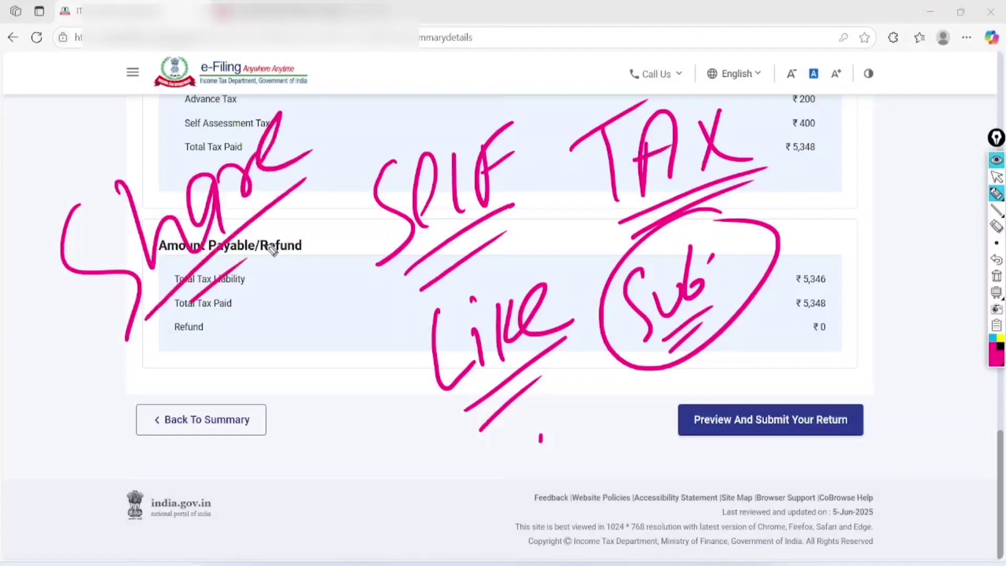
# Step: Clear all pen marks from the tax summary and reactivate the pen
pyautogui.click(996, 177)
pyautogui.click(996, 276)
pyautogui.click(996, 193)
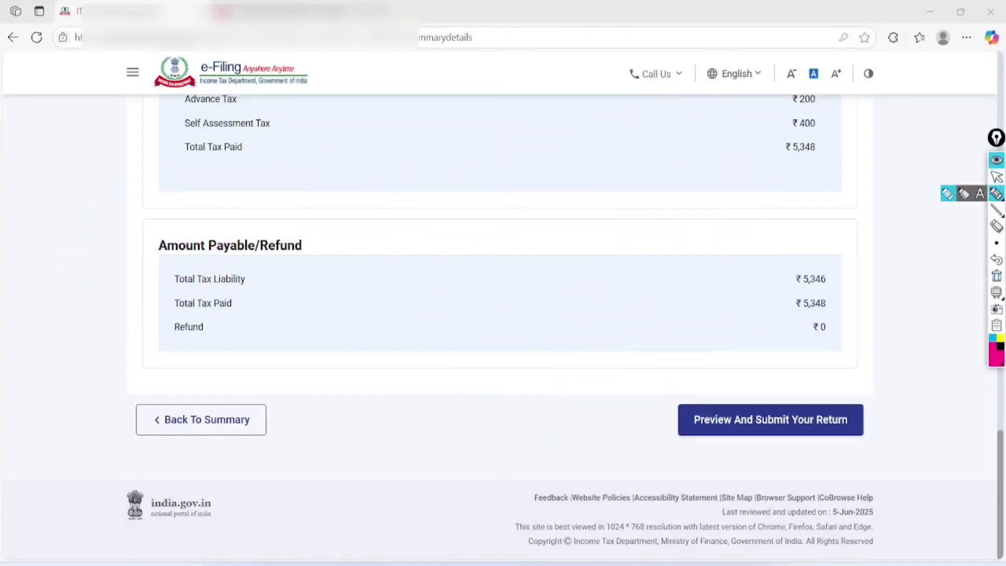